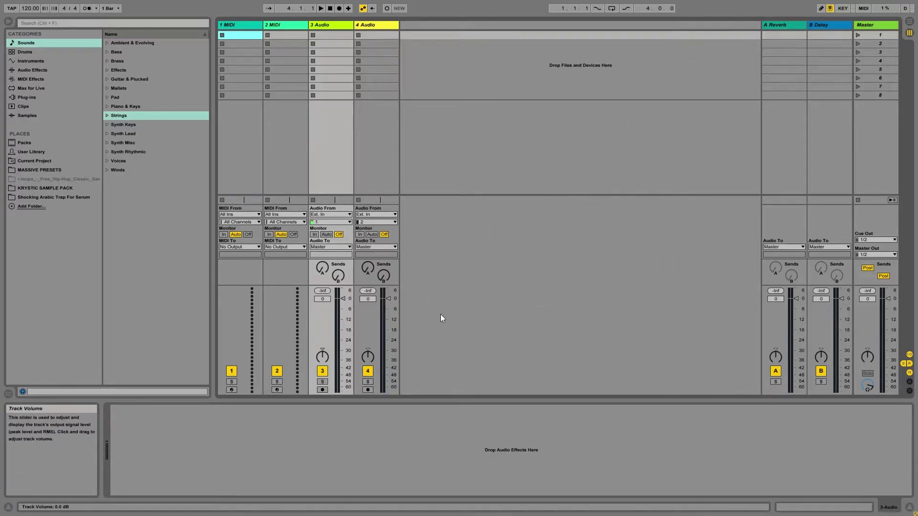
# - Enlarge the mixer section in Session View and look over the clip slots and volume control of the MIDI and audio tracks
pyautogui.moveTo(675, 195); pyautogui.dragTo(675, 170)
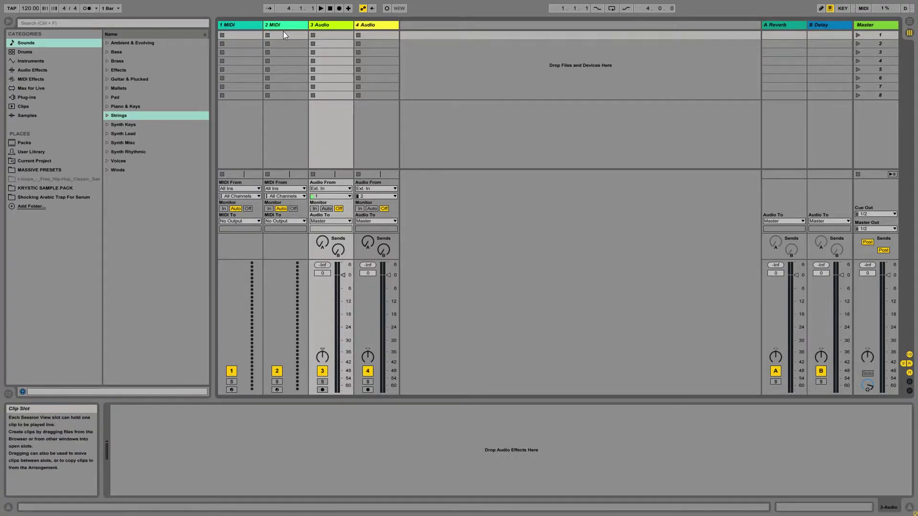
pyautogui.click(238, 41)
pyautogui.click(240, 33)
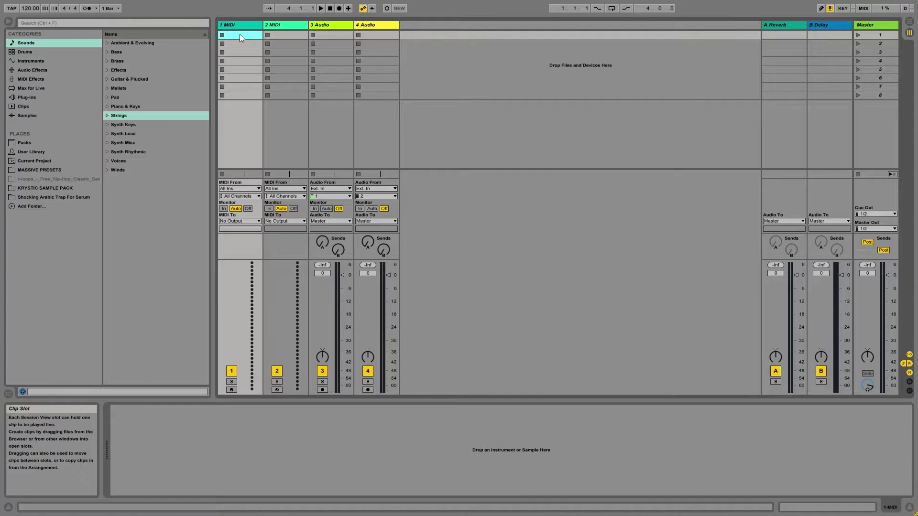
pyautogui.click(282, 38)
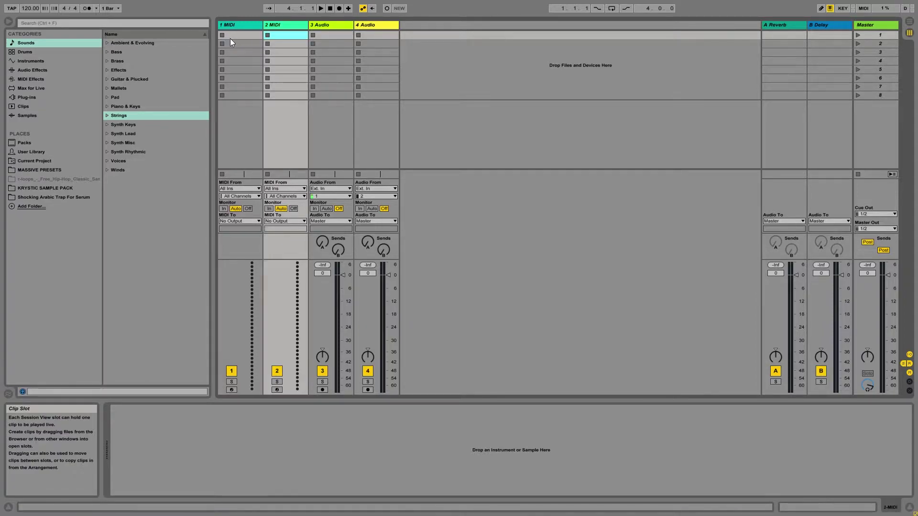
pyautogui.click(324, 34)
pyautogui.click(321, 44)
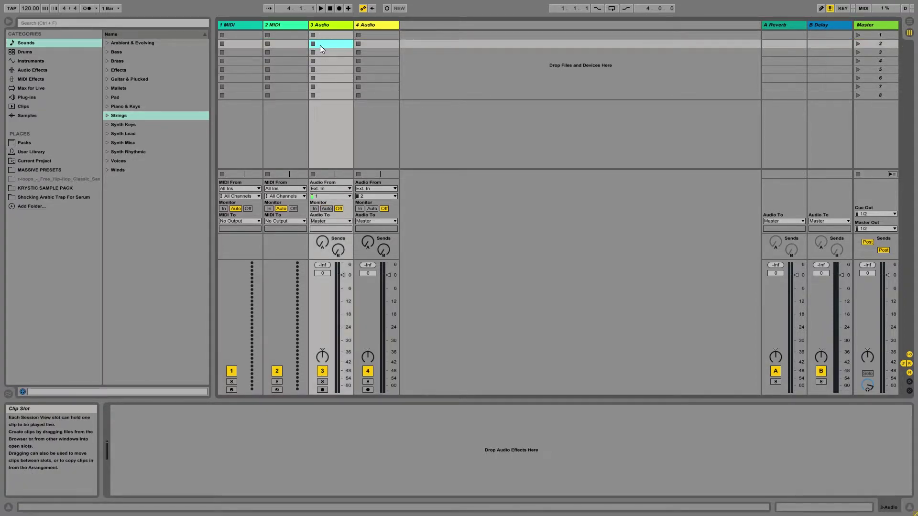
pyautogui.click(342, 275)
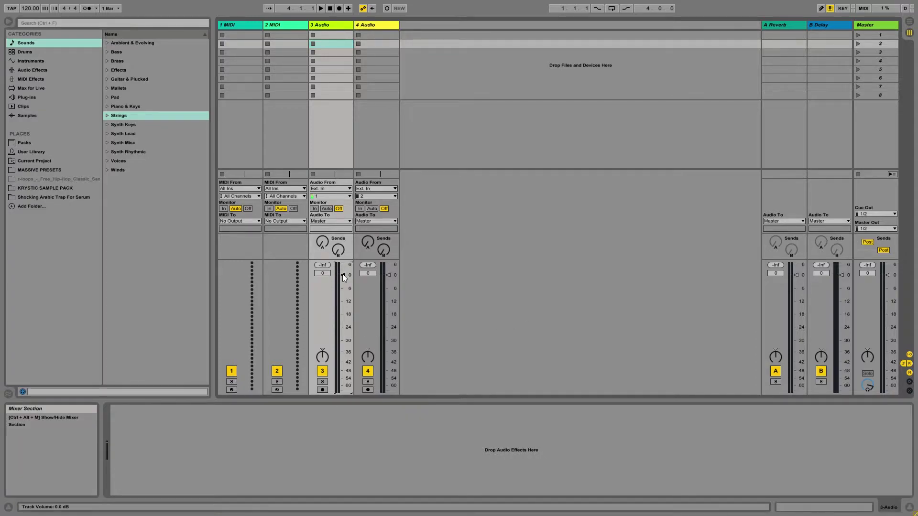
# - Examine the master, Reverb and Delay tracks with their effects, along with the first send of the 3 Audio track
pyautogui.click(866, 25)
pyautogui.click(841, 40)
pyautogui.click(796, 25)
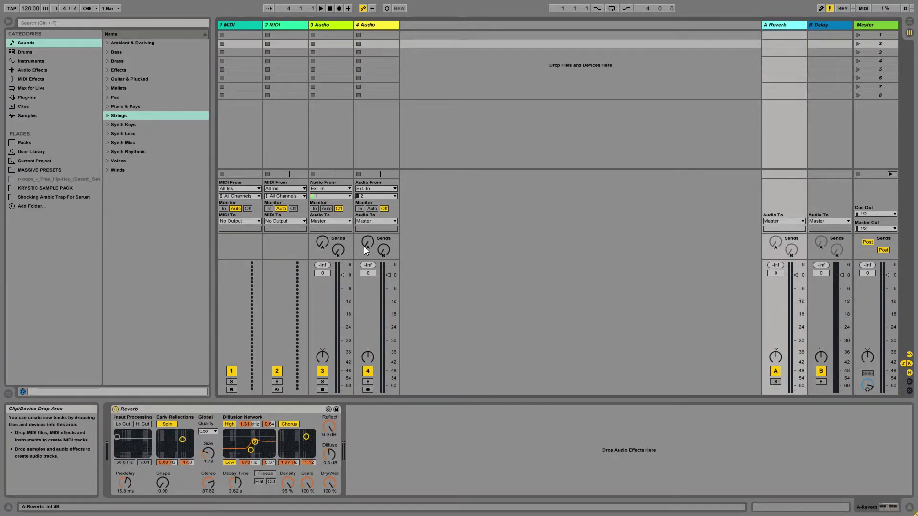
pyautogui.click(816, 24)
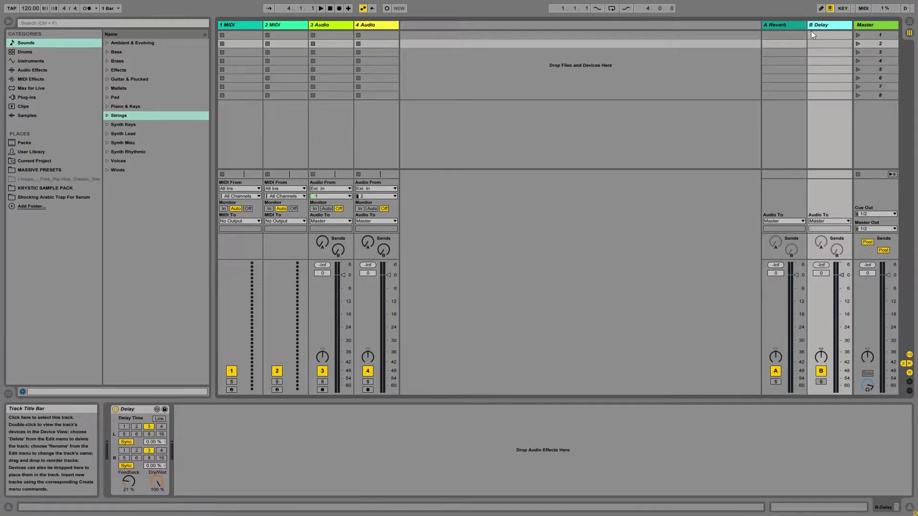
pyautogui.click(322, 244)
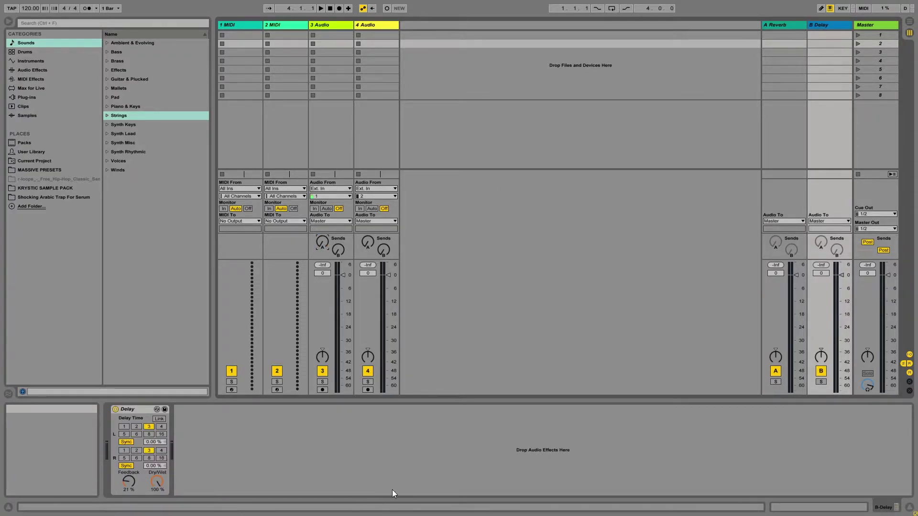
pyautogui.click(327, 37)
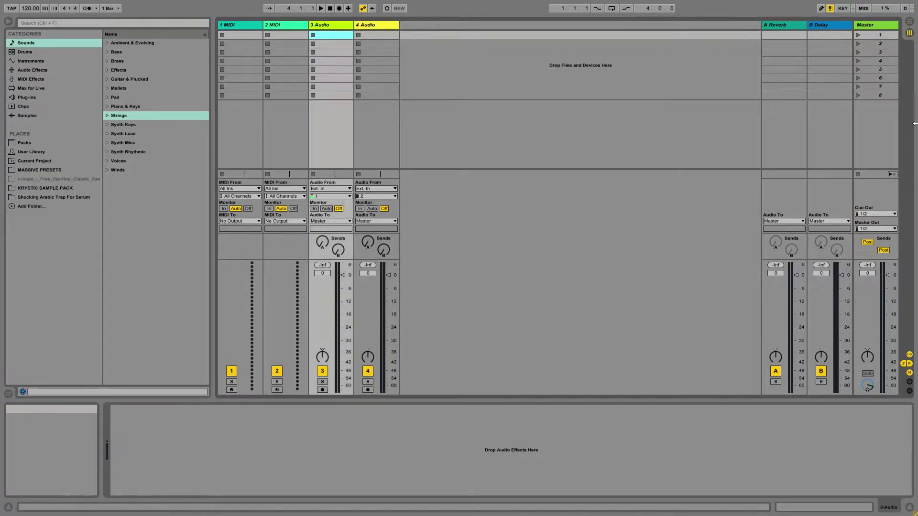
# - Switch to Arrangement View and try out a time selection across the 1 MIDI track
pyautogui.click(910, 23)
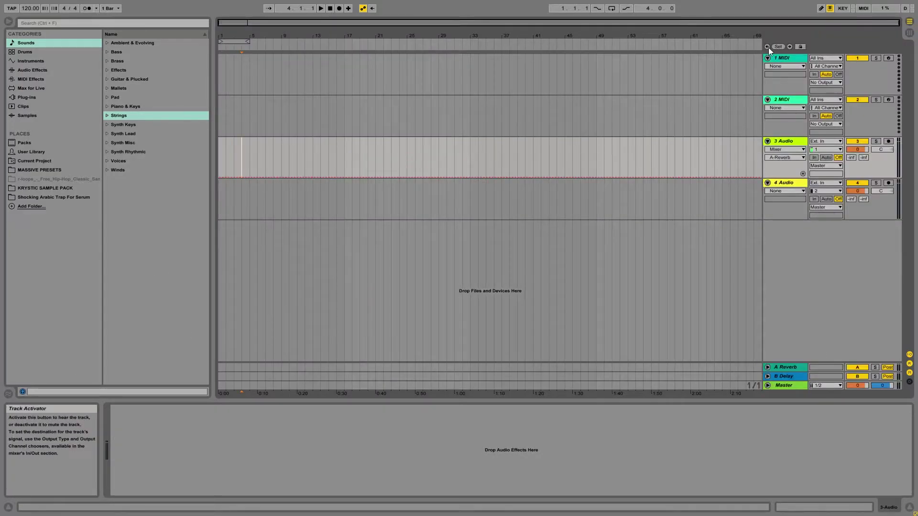
pyautogui.moveTo(252, 36); pyautogui.dragTo(252, 48)
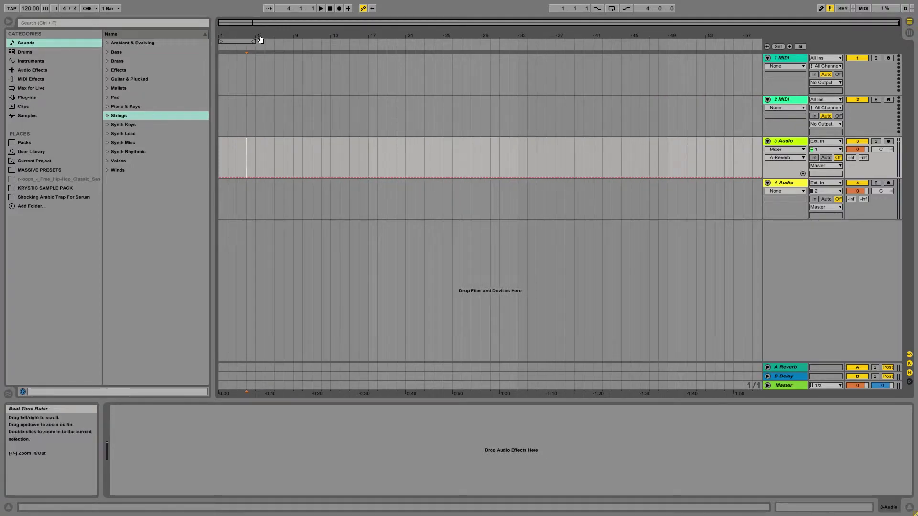
pyautogui.moveTo(222, 73); pyautogui.dragTo(652, 89)
pyautogui.moveTo(709, 87); pyautogui.dragTo(693, 89)
pyautogui.press('Right')
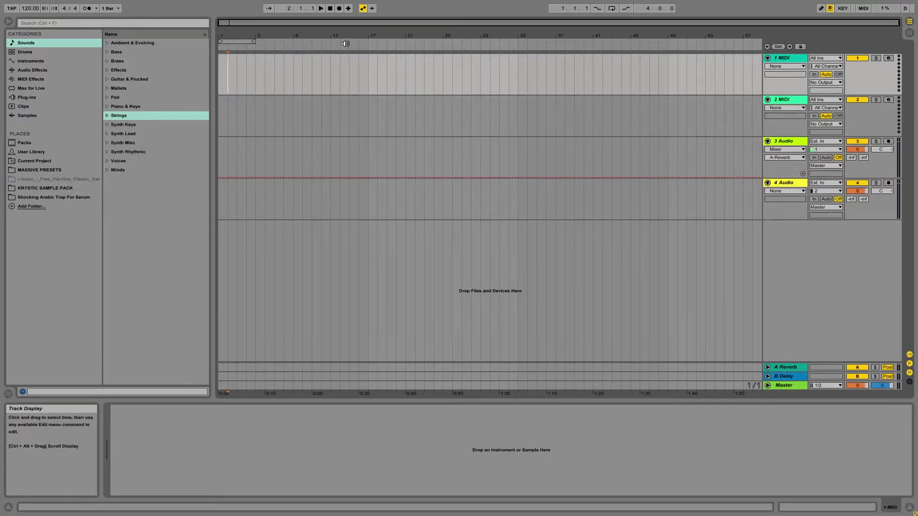
# - Select bar 11 on the 1 MIDI track, followed by the loop region spanning bars 1 to 5
pyautogui.moveTo(322, 36); pyautogui.dragTo(331, 85)
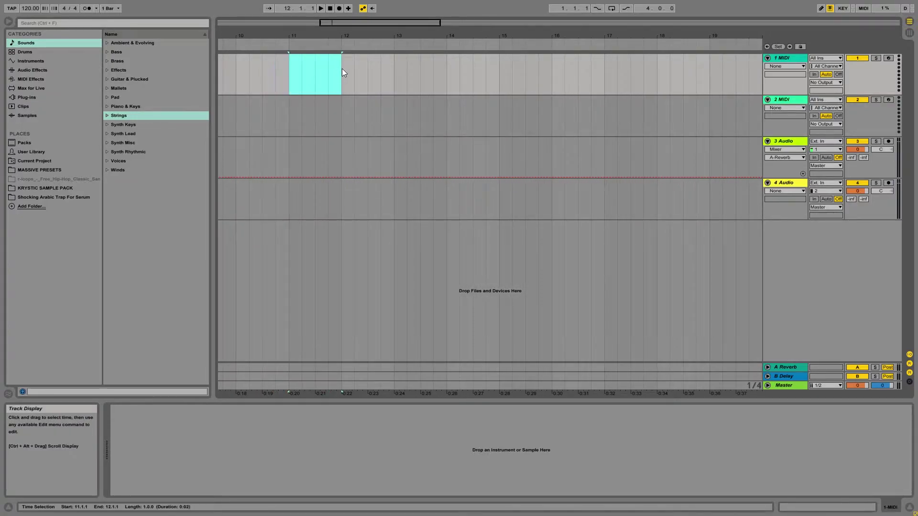
pyautogui.press('-')
pyautogui.press('-')
pyautogui.press('-')
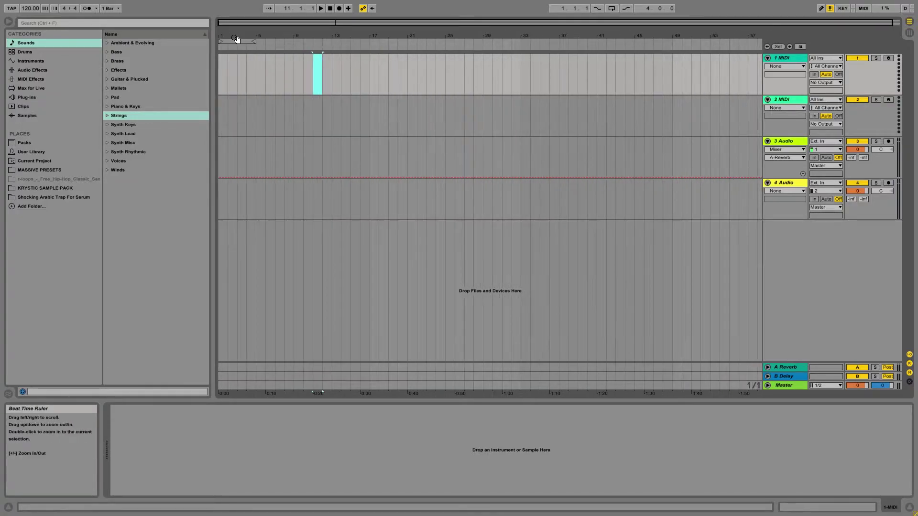
pyautogui.click(236, 41)
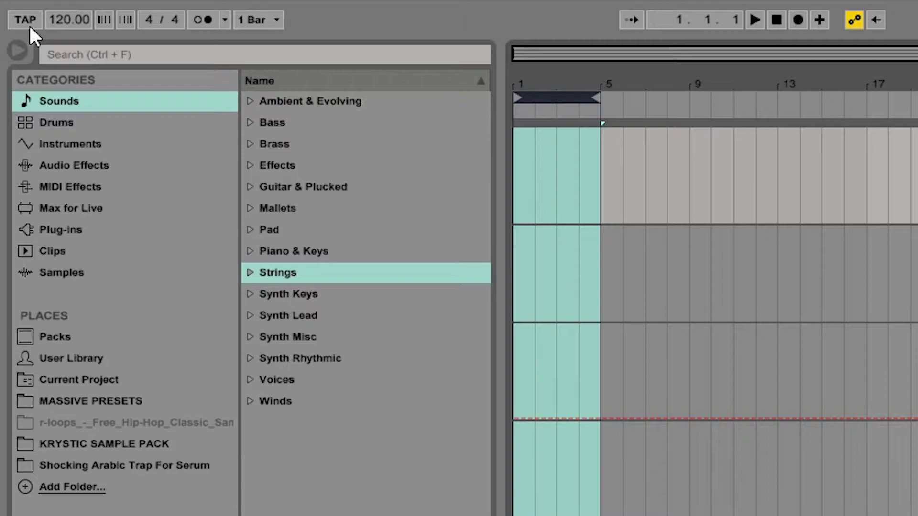
# - Try tapping in a tempo and reset it to 120.00
pyautogui.click(29, 25)
pyautogui.click(29, 24)
pyautogui.click(29, 22)
pyautogui.click(29, 21)
pyautogui.click(28, 21)
pyautogui.click(64, 16)
pyautogui.press('Delete')
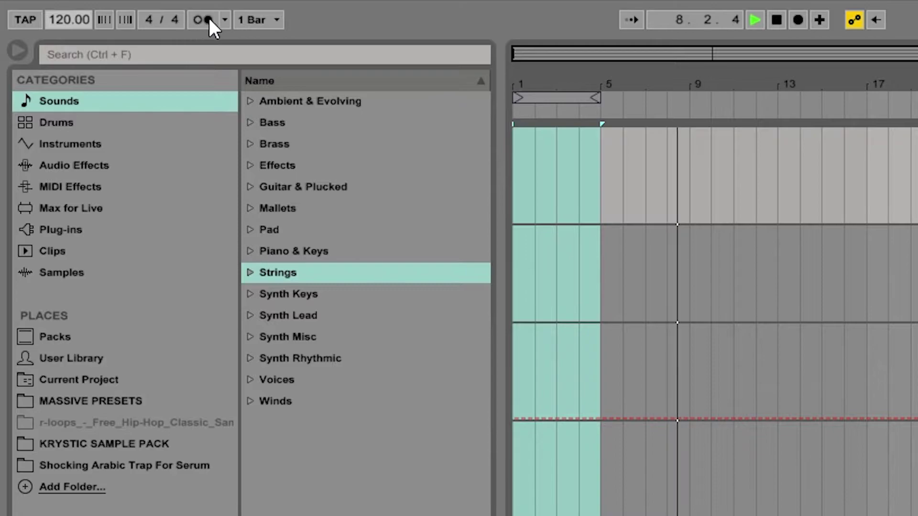
# - Look at the metronome and transport controls and return the stopped playback position to 1.1.1
pyautogui.click(225, 19)
pyautogui.click(227, 19)
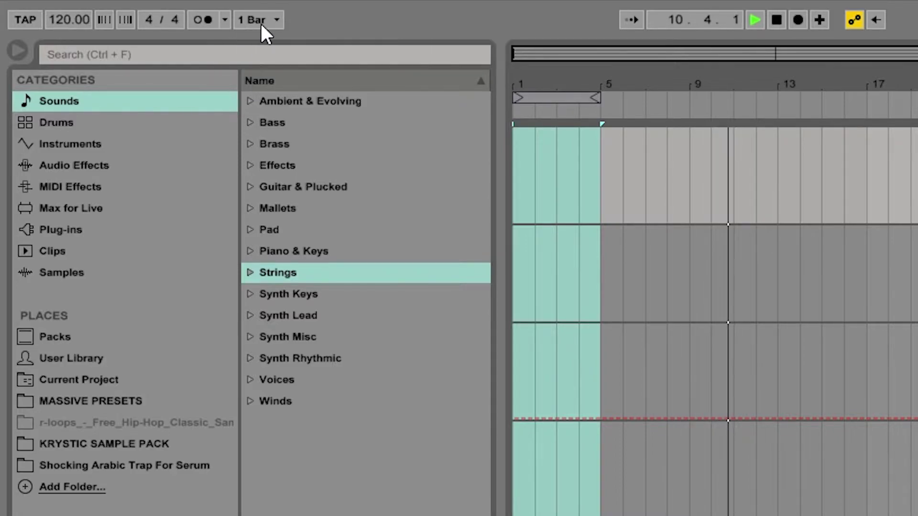
pyautogui.click(681, 19)
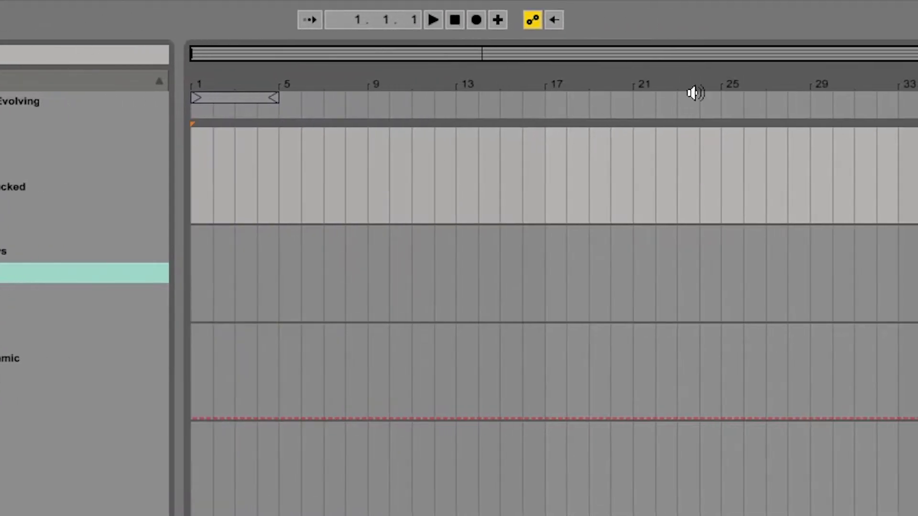
pyautogui.click(493, 21)
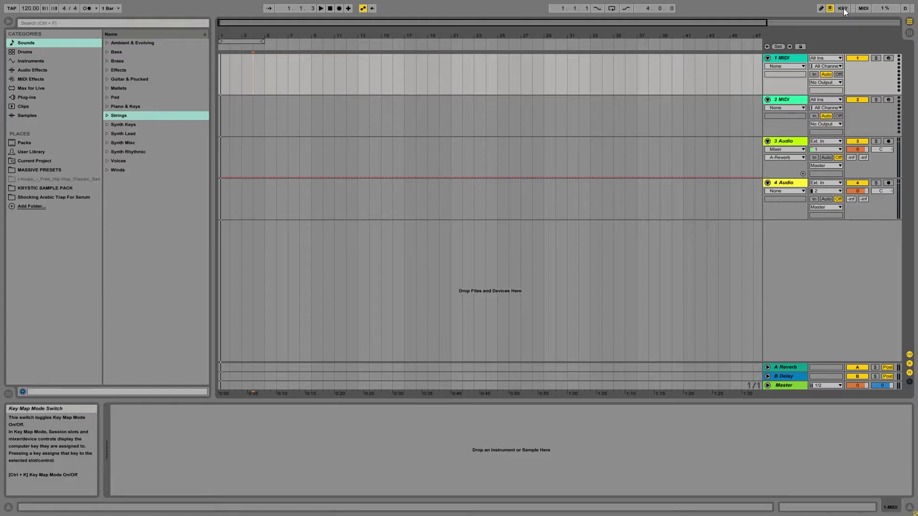
# - Map the computer key R to Arrangement Record and leave key mapping mode
pyautogui.click(842, 9)
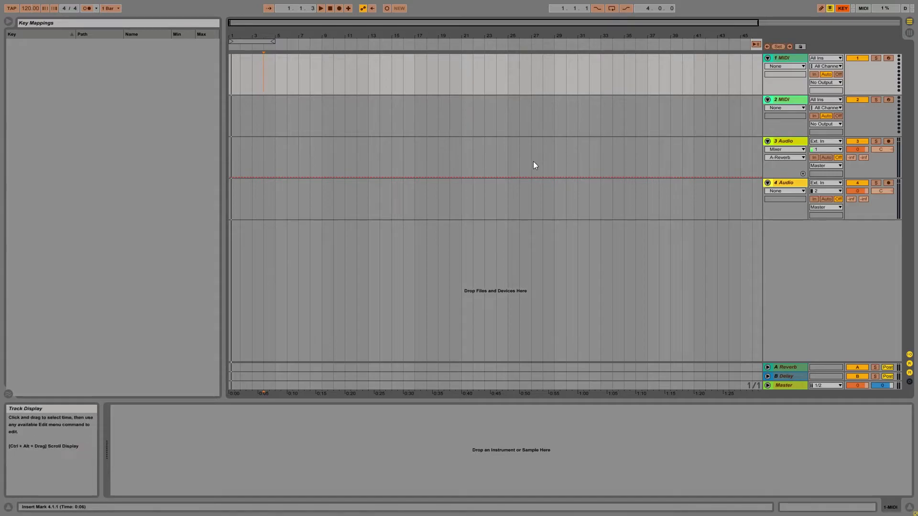
pyautogui.click(340, 10)
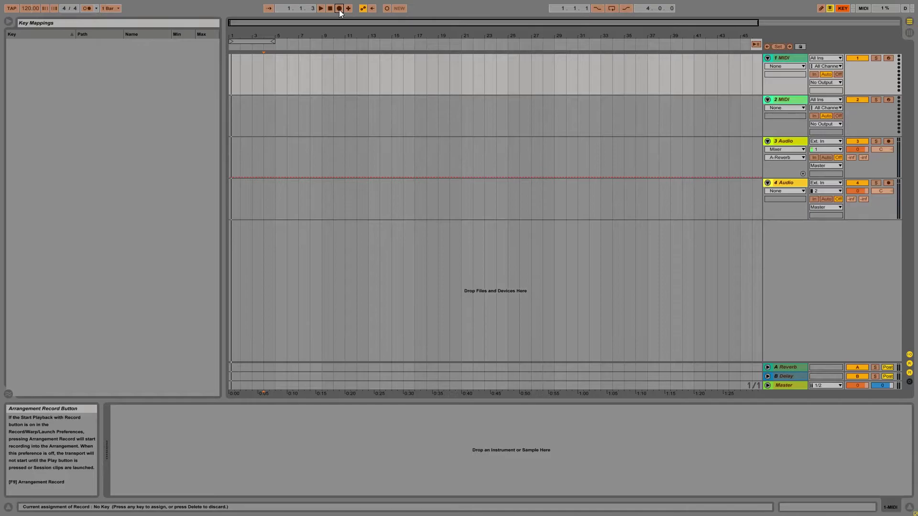
pyautogui.press('r')
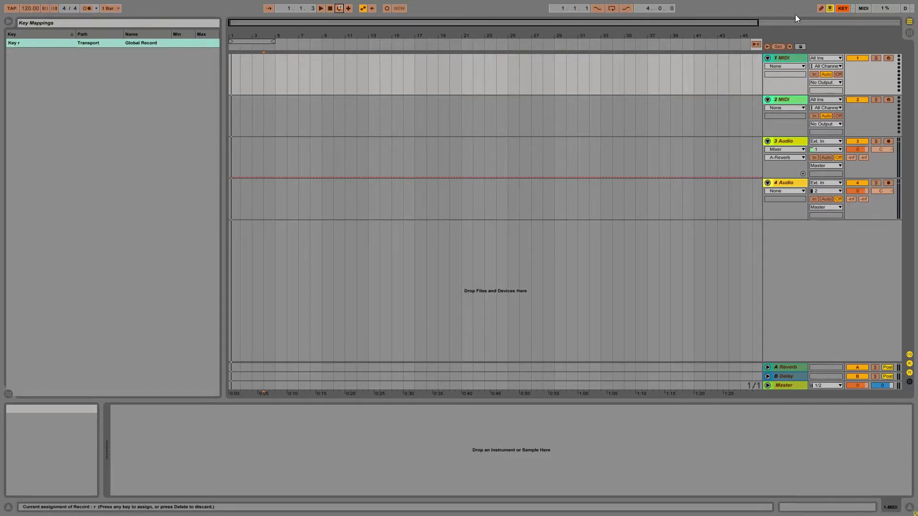
pyautogui.click(842, 8)
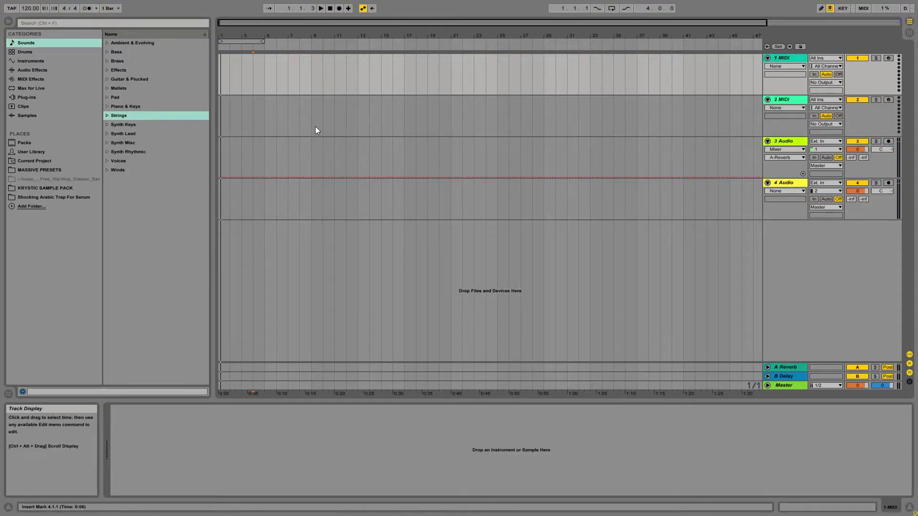
# - Record a short test clip on the armed 1 MIDI track from bar 4 and delete it
pyautogui.press('r')
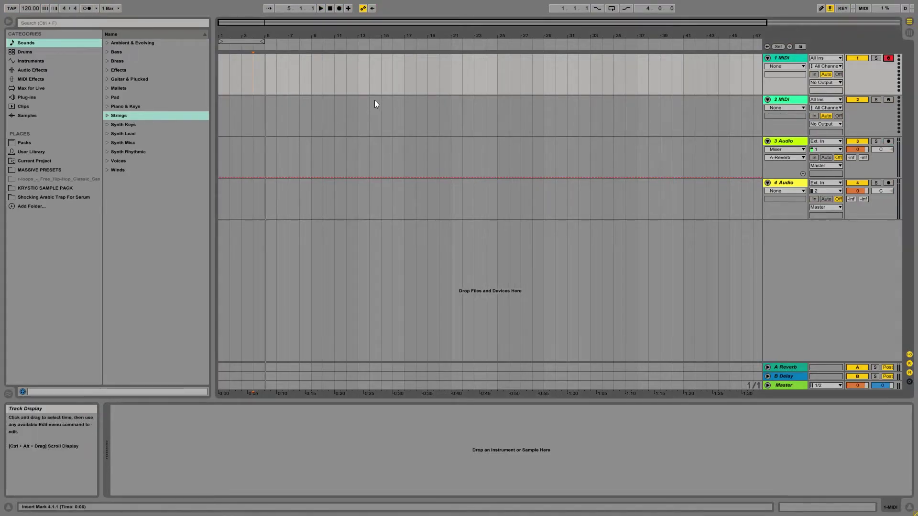
pyautogui.press('F9')
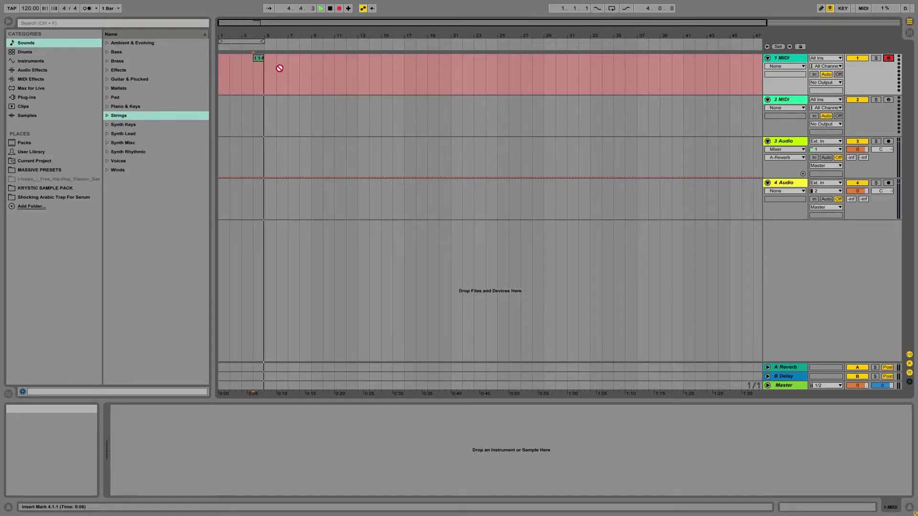
pyautogui.press('space')
pyautogui.click(265, 60)
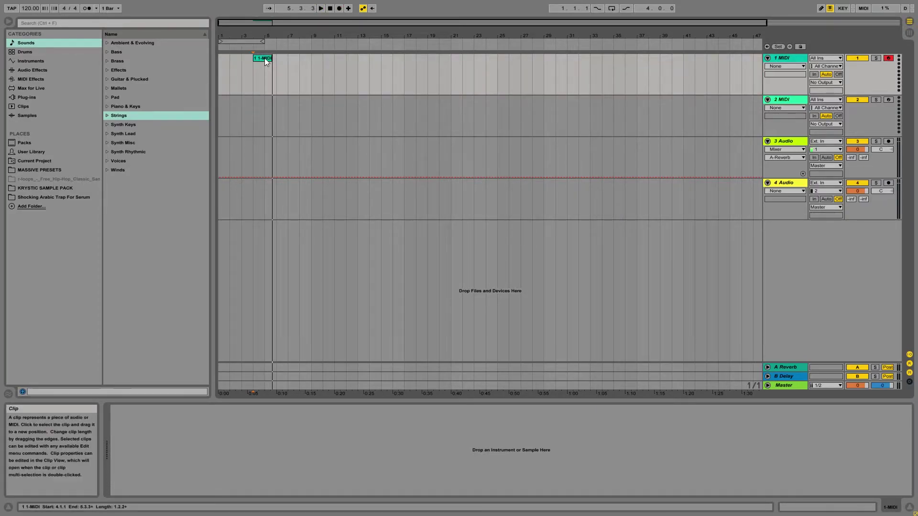
# - View the MIDI mapping mode, leave it without mapping anything and point out the CPU load meter
pyautogui.click(863, 8)
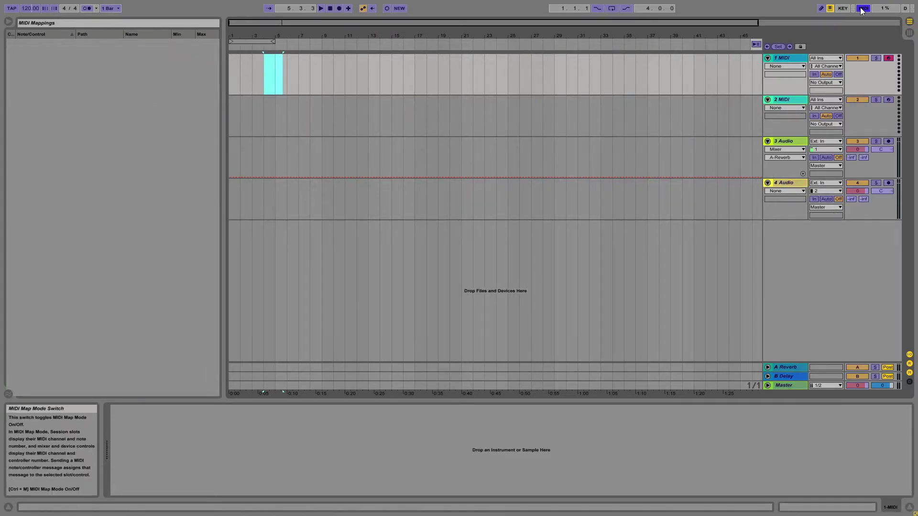
pyautogui.click(862, 8)
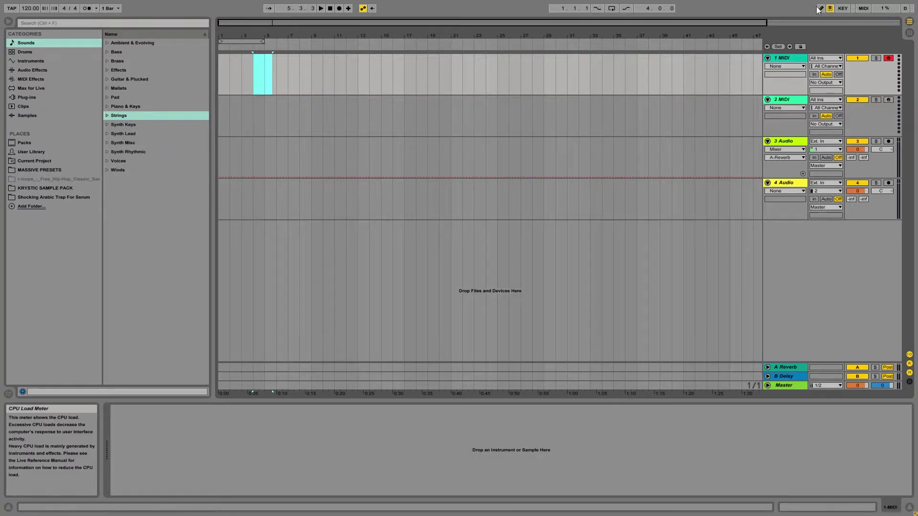
pyautogui.keyDown('ctrl'); pyautogui.keyDown('alt'); pyautogui.keyDown('shift'); pyautogui.click(885, 8); pyautogui.keyUp('shift'); pyautogui.keyUp('alt'); pyautogui.keyUp('ctrl')
pyautogui.keyDown('ctrl'); pyautogui.keyDown('alt'); pyautogui.keyDown('shift'); pyautogui.click(885, 9); pyautogui.keyUp('shift'); pyautogui.keyUp('alt'); pyautogui.keyUp('ctrl')
# - Select the four-bar time range from 1.1.1 to 5.1.1 on the 1 MIDI track
pyautogui.moveTo(334, 134)
pyautogui.mouseDown()
pyautogui.moveTo(564, 60)
pyautogui.moveTo(765, 200)
pyautogui.mouseUp()
pyautogui.click(602, 72)
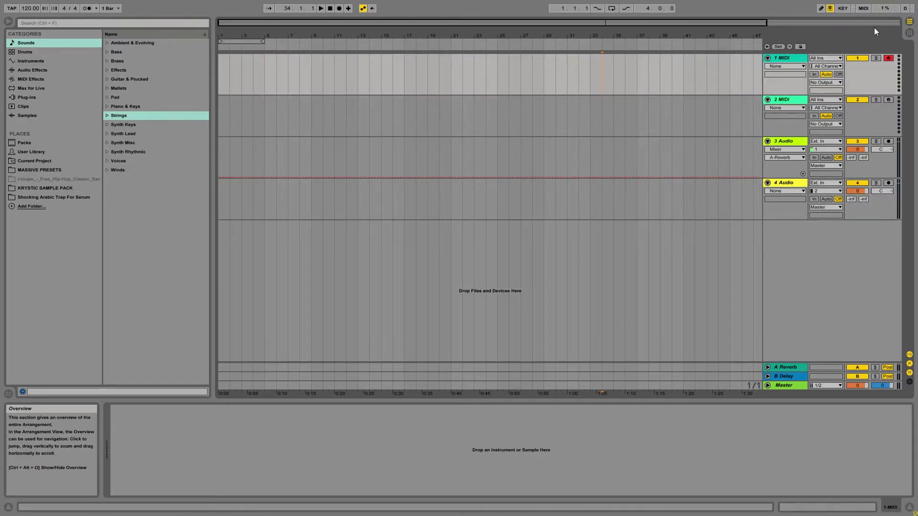
pyautogui.click(240, 38)
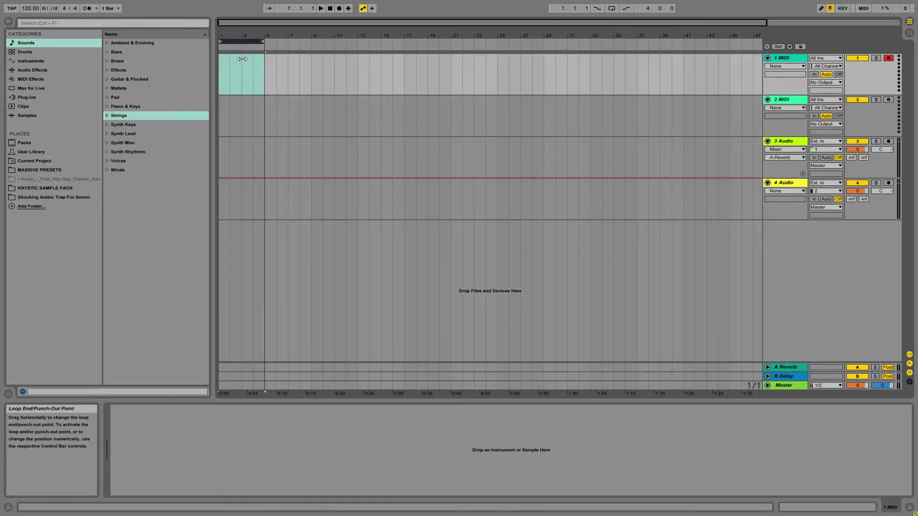
pyautogui.moveTo(240, 39); pyautogui.dragTo(252, 35)
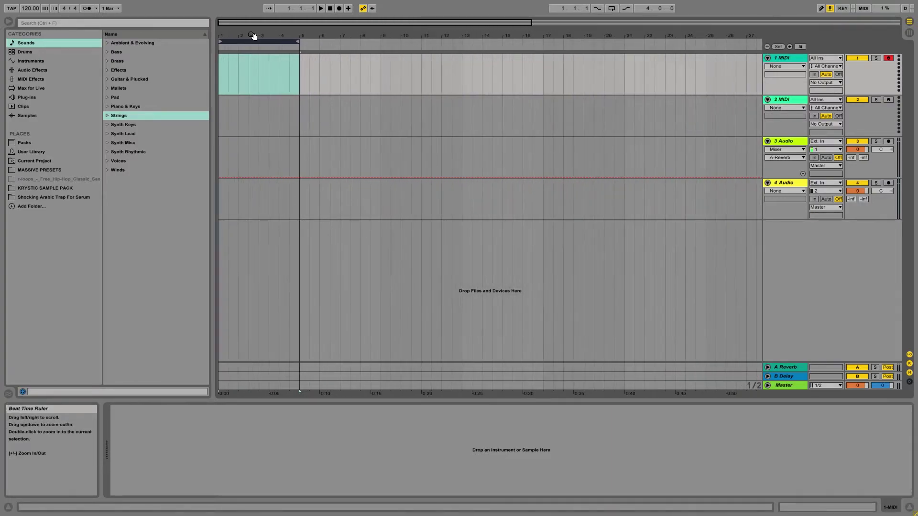
pyautogui.moveTo(299, 72); pyautogui.dragTo(695, 157)
pyautogui.moveTo(771, 147); pyautogui.dragTo(225, 82)
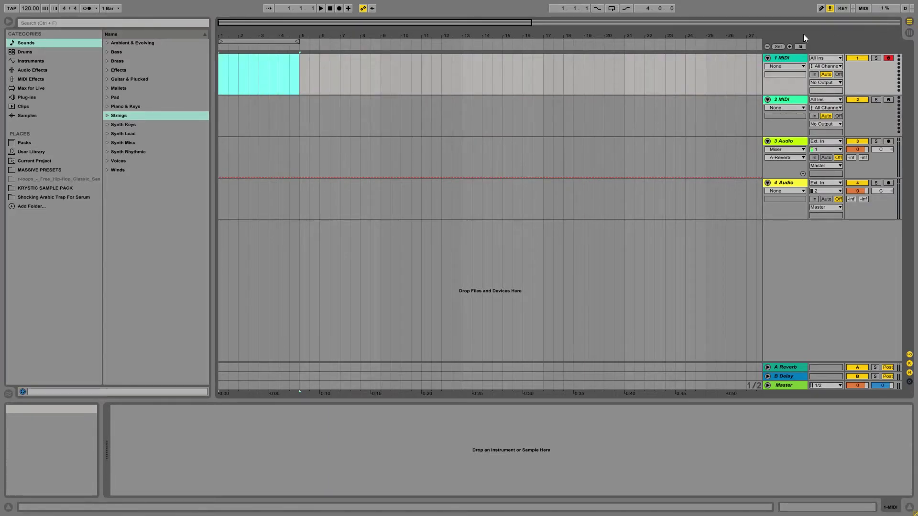
pyautogui.moveTo(286, 33); pyautogui.dragTo(292, 36)
pyautogui.click(303, 77)
pyautogui.moveTo(304, 78); pyautogui.dragTo(163, 82)
pyautogui.moveTo(246, 43); pyautogui.dragTo(247, 38)
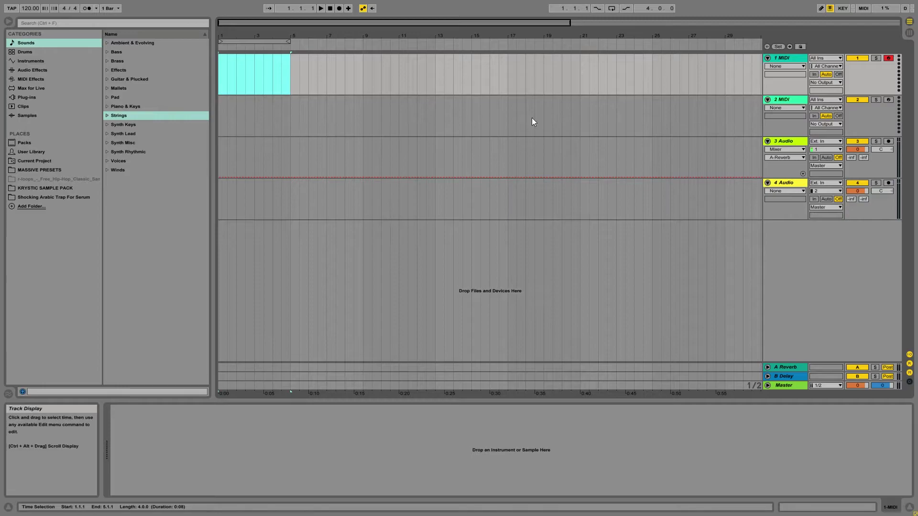
# - Review the 2 MIDI, 3 Audio and 4 Audio tracks and view the options for inserting audio, MIDI and return tracks
pyautogui.click(782, 99)
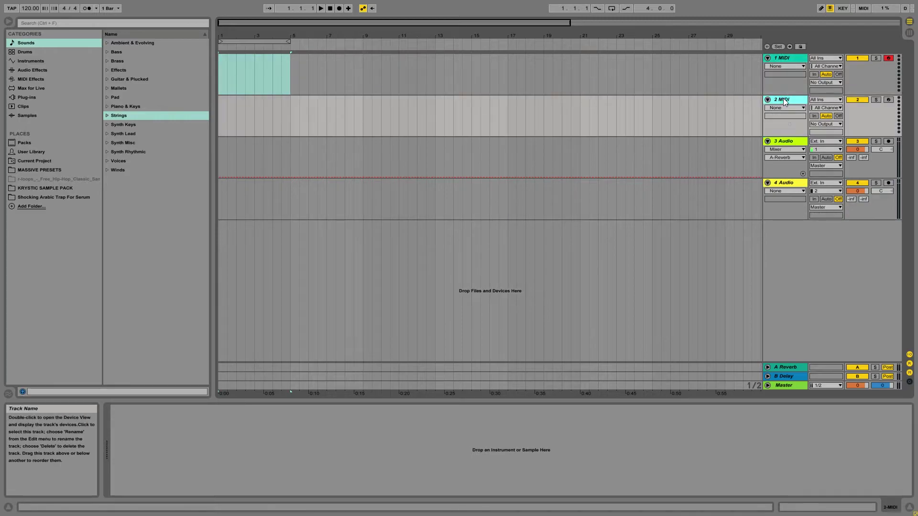
pyautogui.click(790, 141)
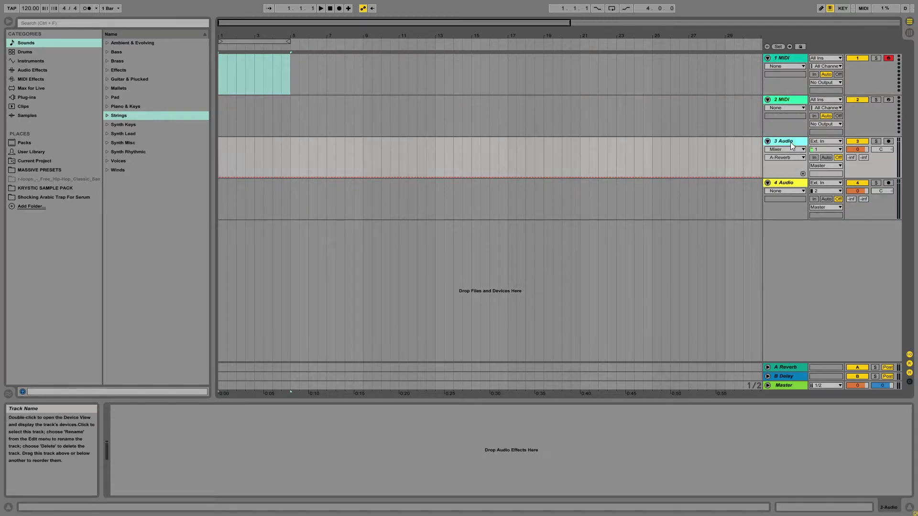
pyautogui.click(788, 184)
pyautogui.rightClick(795, 233)
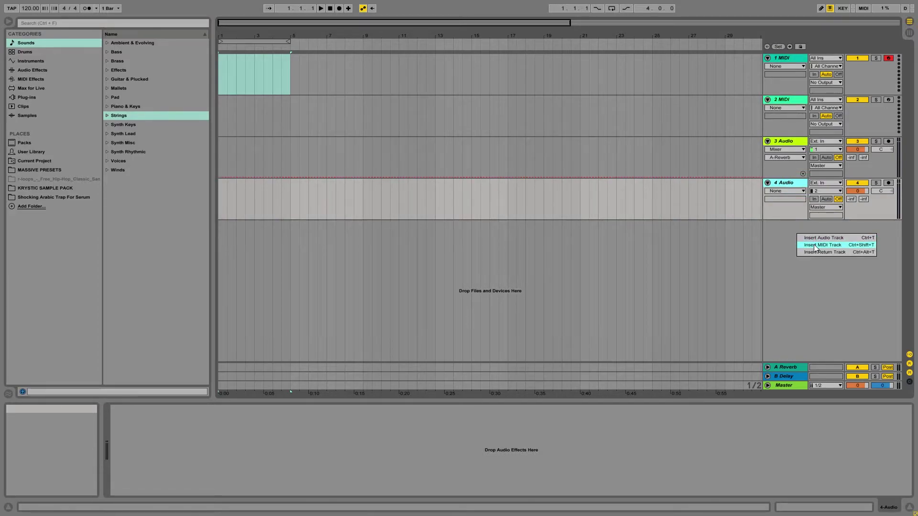
pyautogui.click(779, 240)
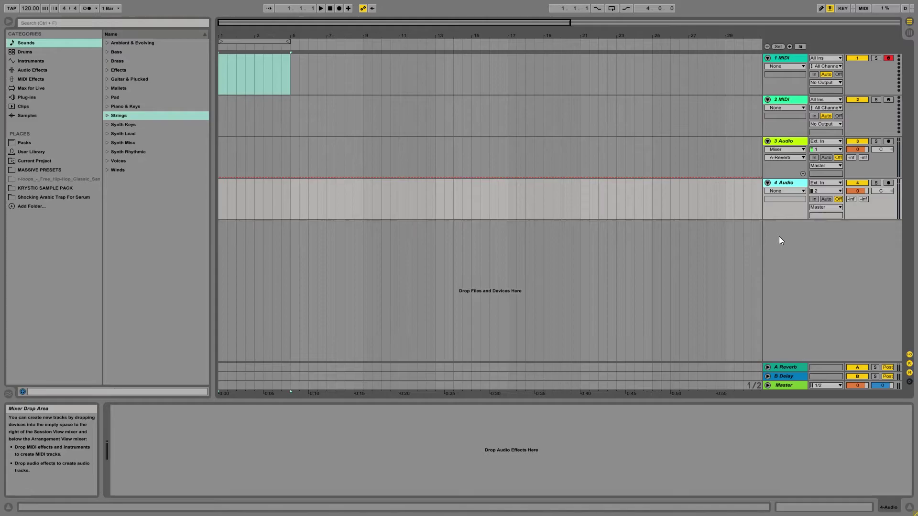
pyautogui.rightClick(778, 239)
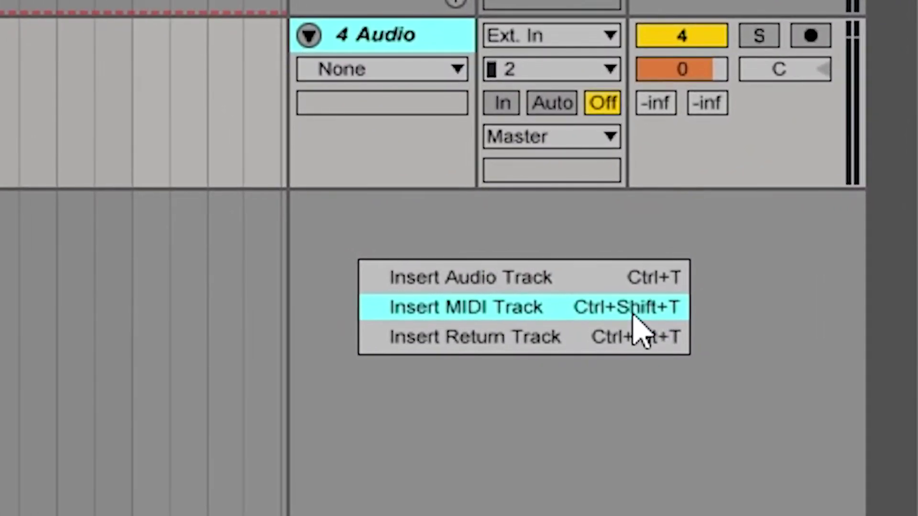
pyautogui.click(648, 251)
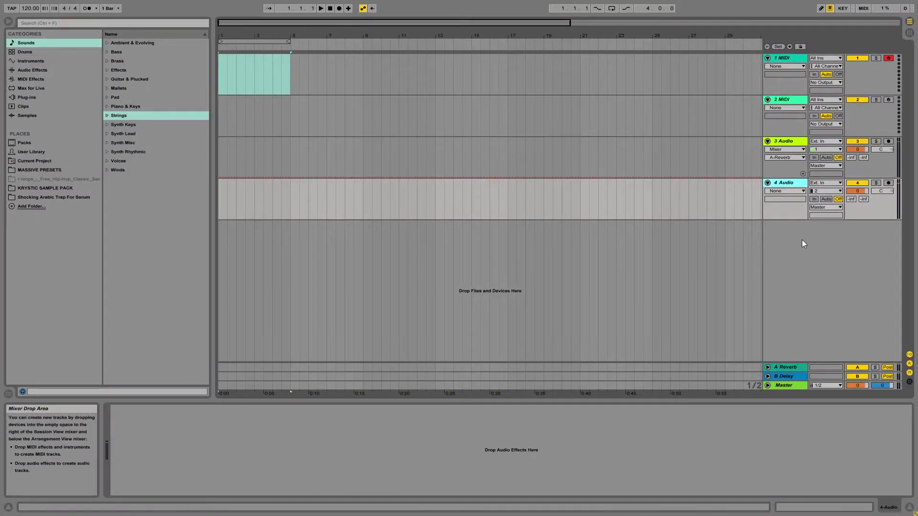
pyautogui.rightClick(802, 242)
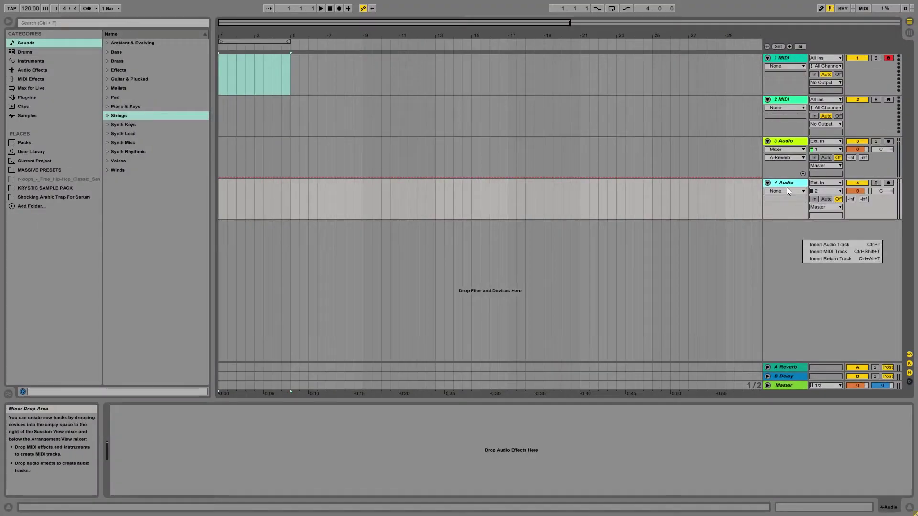
# - Insert and delete a test audio track below 4 Audio, and select the time range from 1.3.1 to 4.1.1 on 4 Audio
pyautogui.click(787, 187)
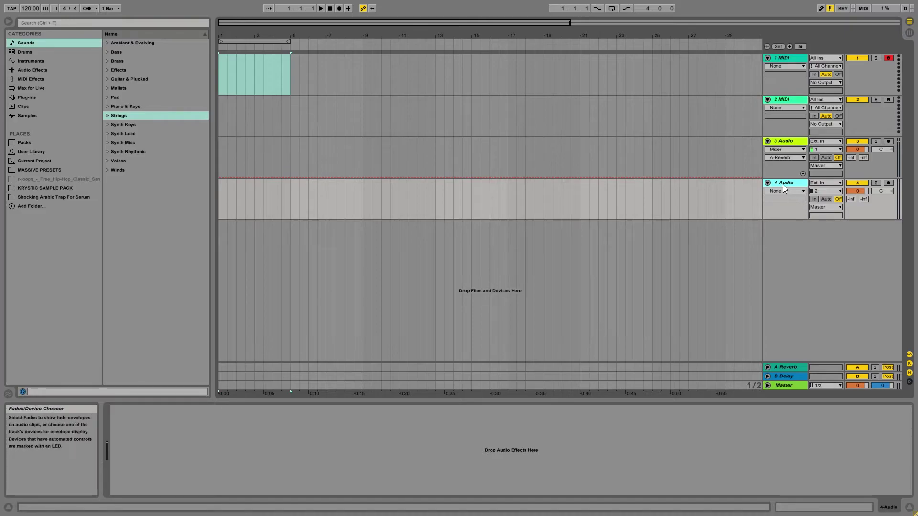
pyautogui.hotkey('ctrl', 't')
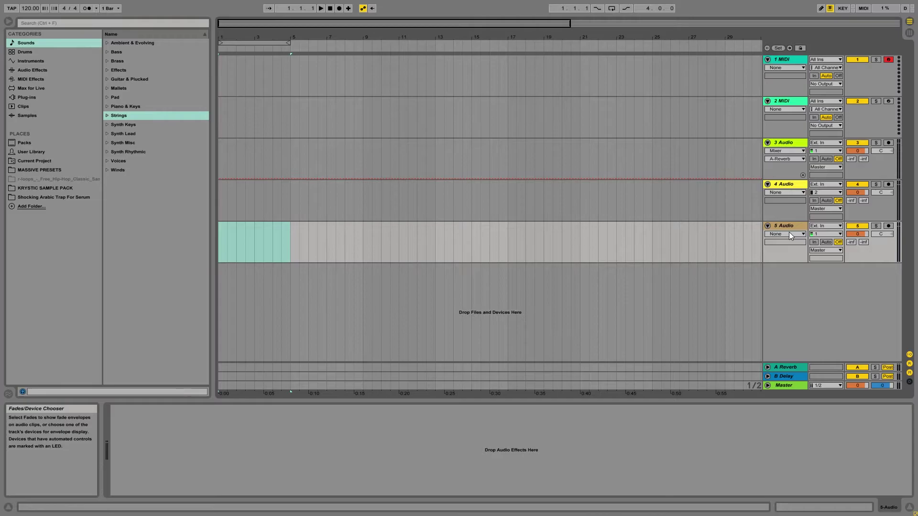
pyautogui.press('Delete')
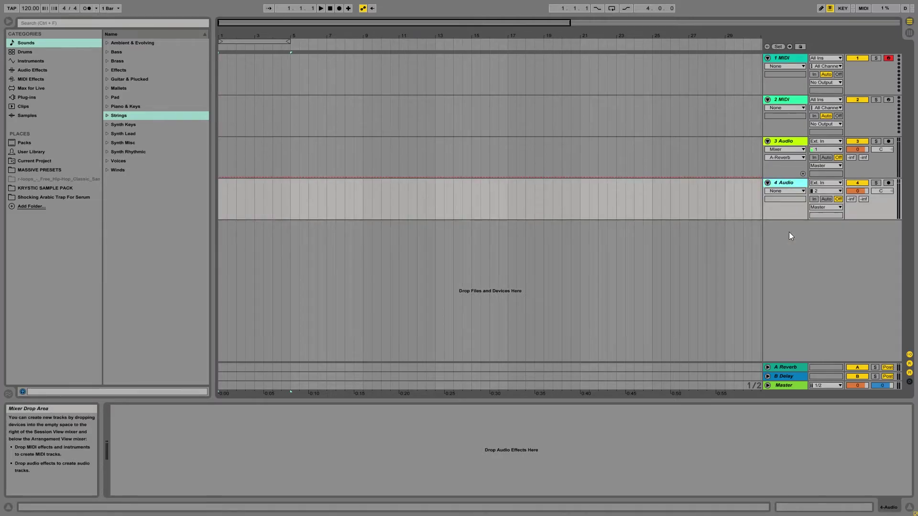
pyautogui.moveTo(226, 203); pyautogui.dragTo(273, 203)
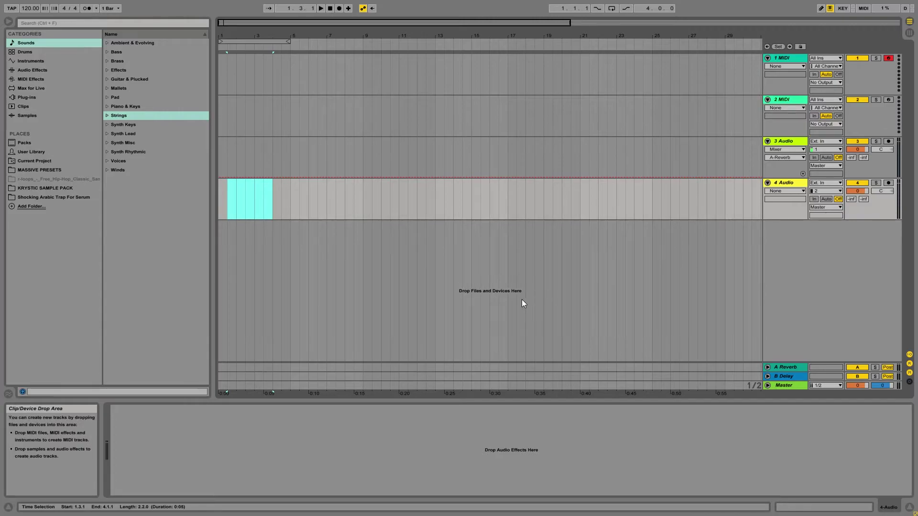
# - Insert a test MIDI track below 2 MIDI and delete it, and view the track insertion options again
pyautogui.click(795, 102)
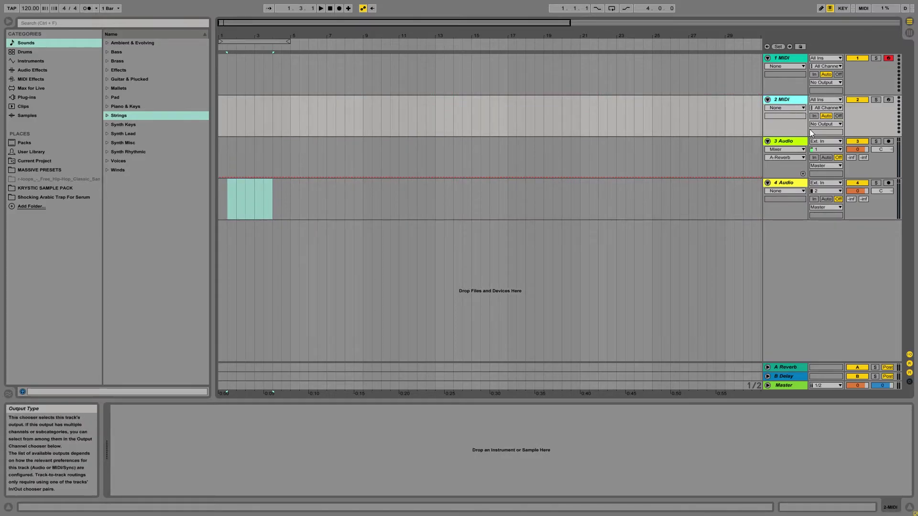
pyautogui.hotkey('ctrl', 'shift', 't')
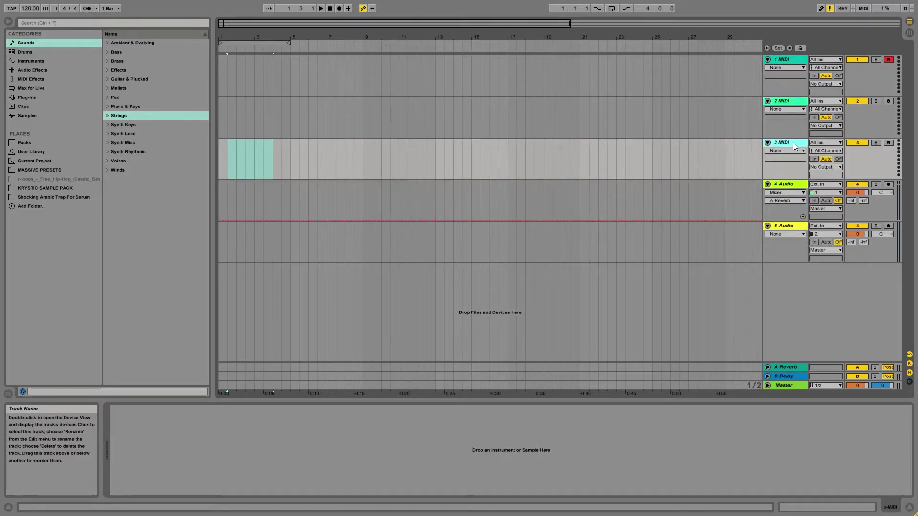
pyautogui.press('Delete')
pyautogui.rightClick(797, 232)
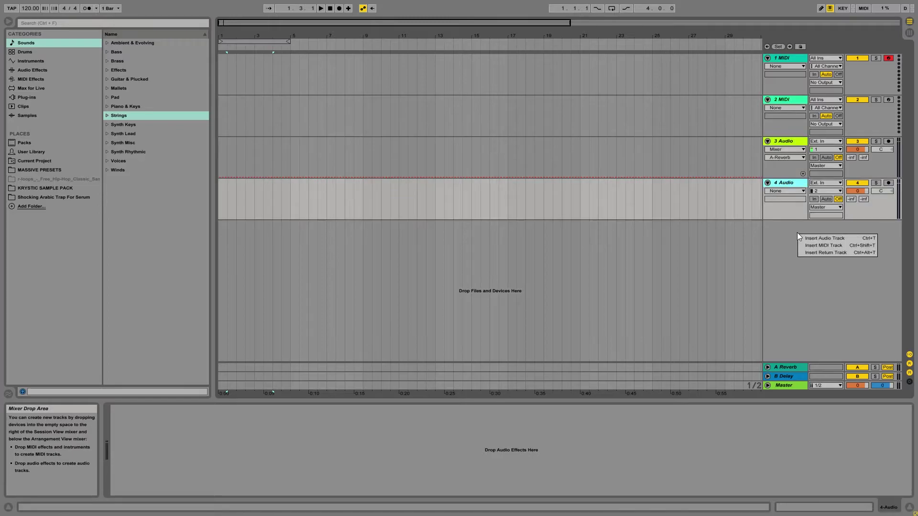
pyautogui.click(813, 277)
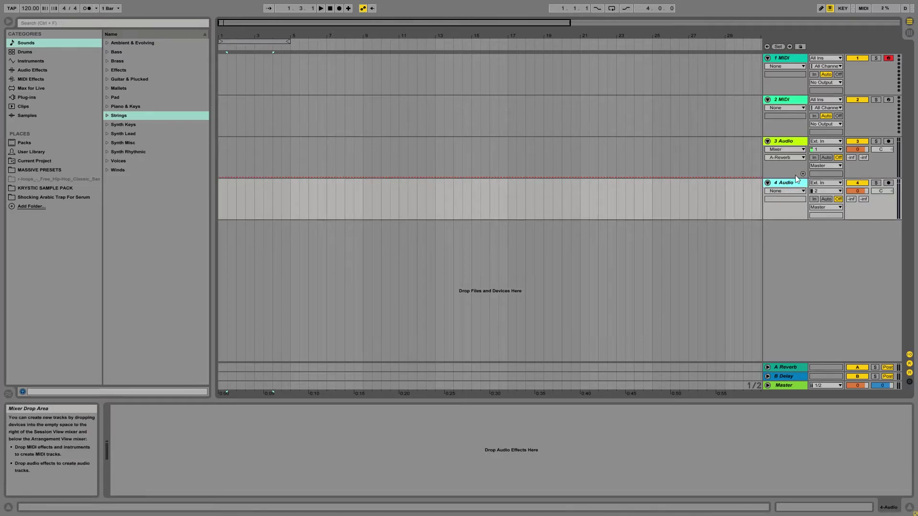
# - Browse the Bass presets in the Sounds category and preview Acid Bass.adv
pyautogui.click(679, 90)
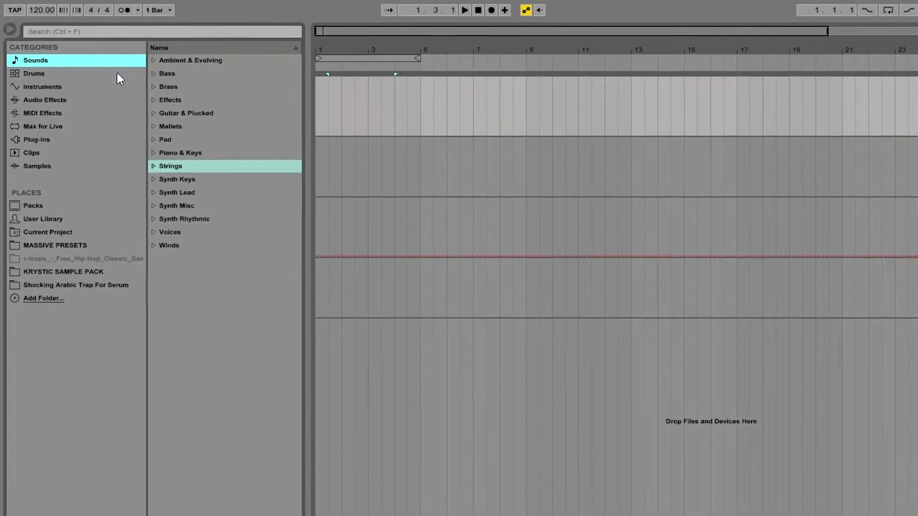
pyautogui.click(152, 73)
pyautogui.click(205, 87)
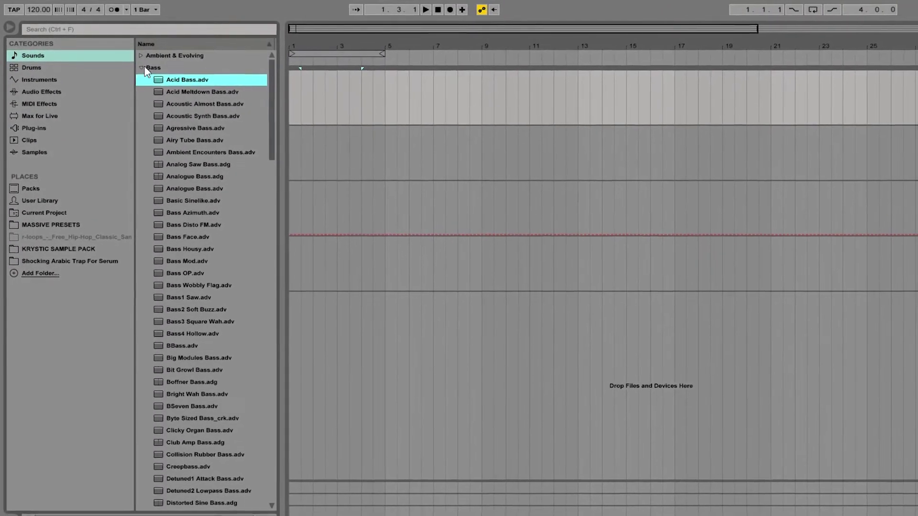
pyautogui.click(144, 68)
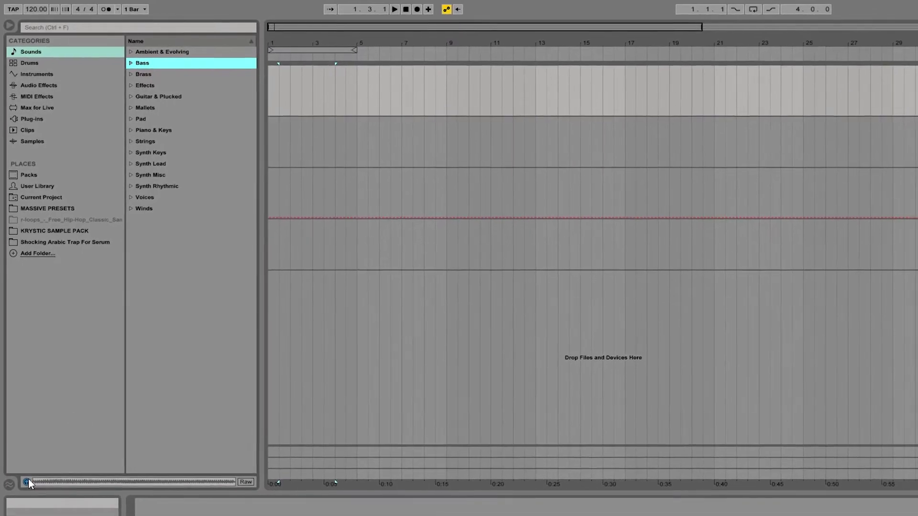
pyautogui.click(133, 65)
pyautogui.click(163, 71)
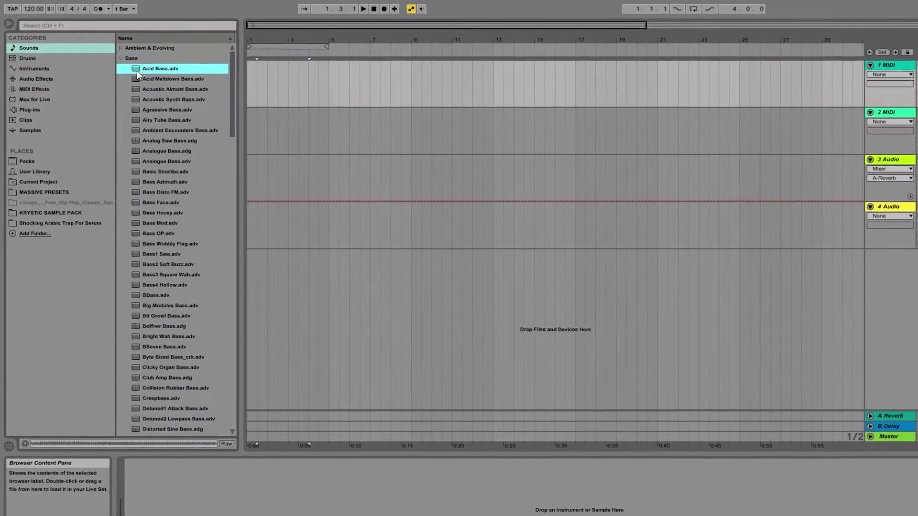
pyautogui.click(158, 78)
# - Load the Acid Bass.adv preset onto the 1 MIDI track, disarm the track and delete the instrument
pyautogui.moveTo(144, 66); pyautogui.dragTo(248, 75)
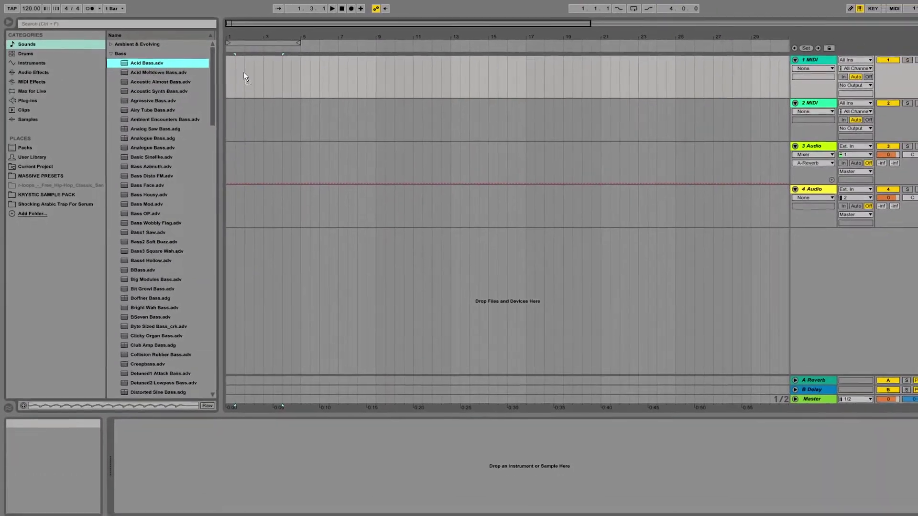
pyautogui.click(114, 54)
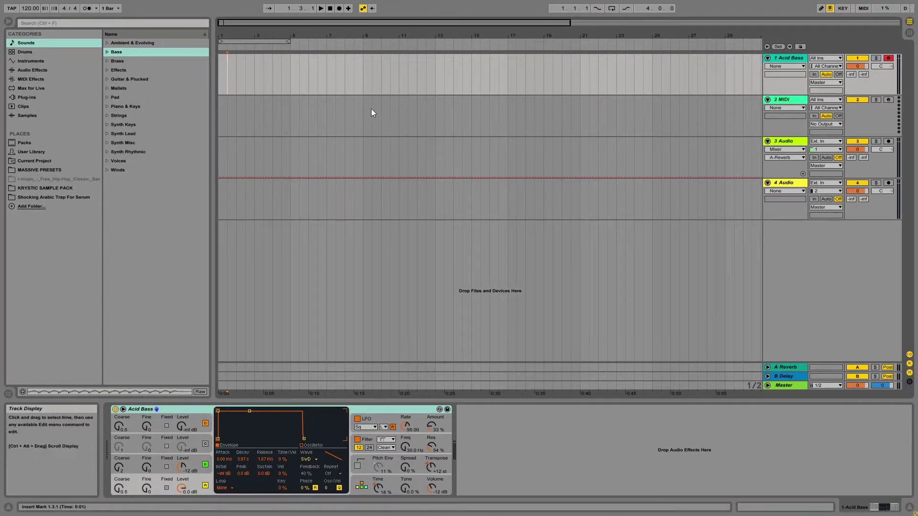
pyautogui.click(888, 58)
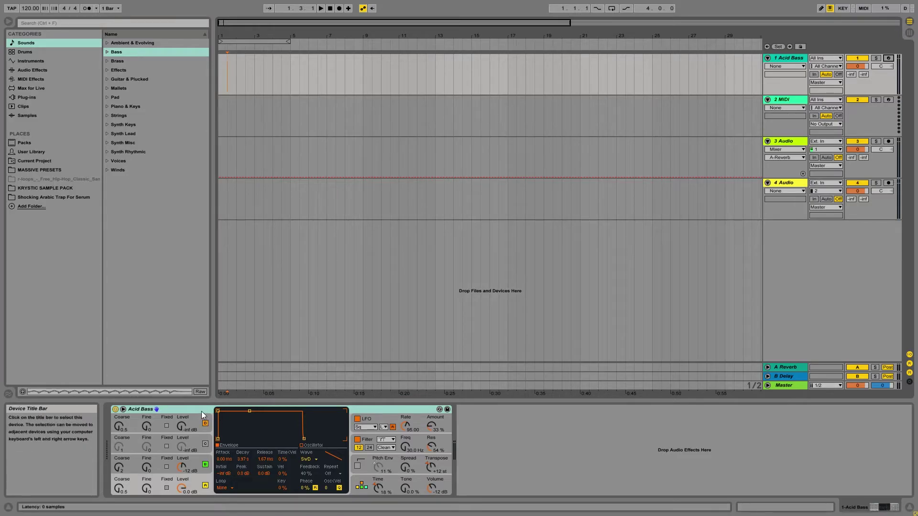
pyautogui.press('Delete')
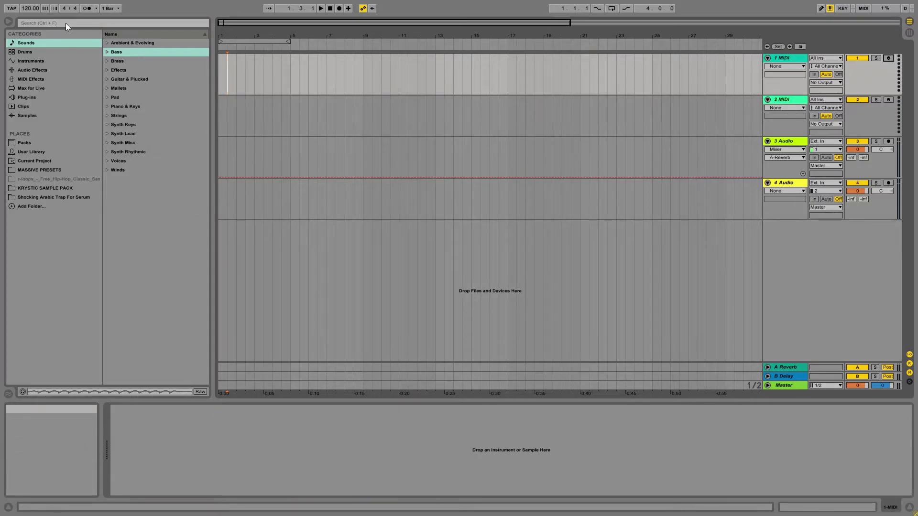
# - Load Kit-Core 606.adg from the Drums category onto the 1 MIDI track, audition its Kick 606 pad and delete the kit
pyautogui.click(48, 43)
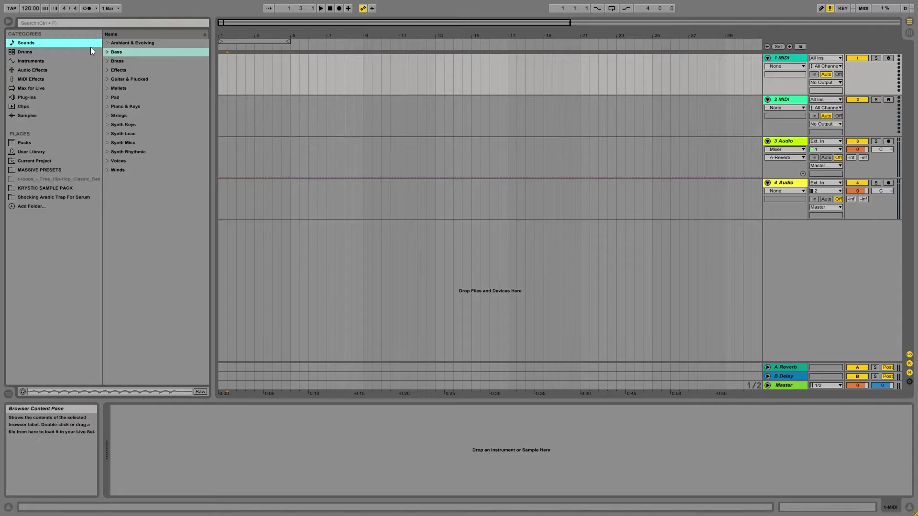
pyautogui.click(54, 55)
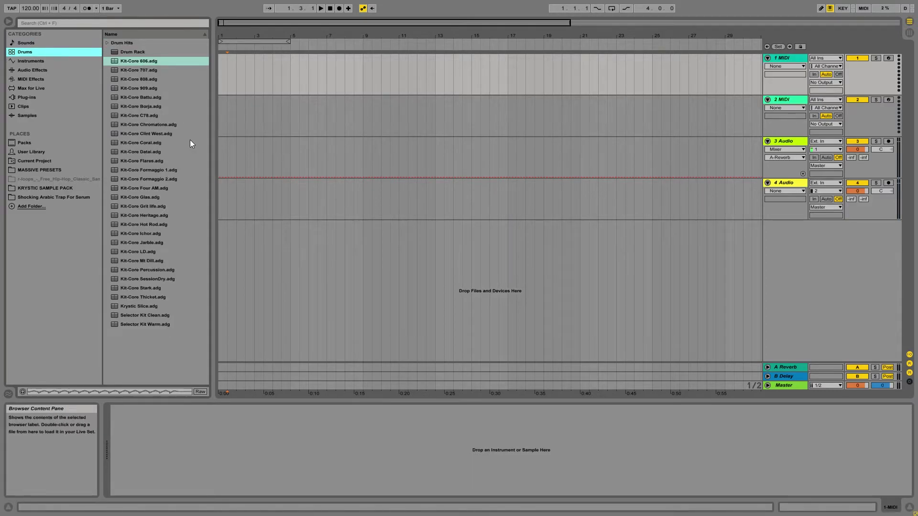
pyautogui.moveTo(130, 64); pyautogui.dragTo(270, 71)
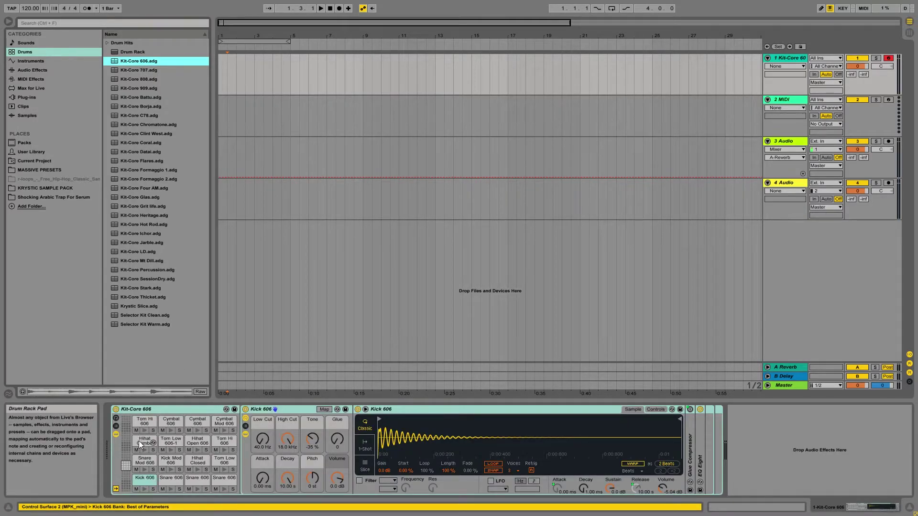
pyautogui.click(142, 488)
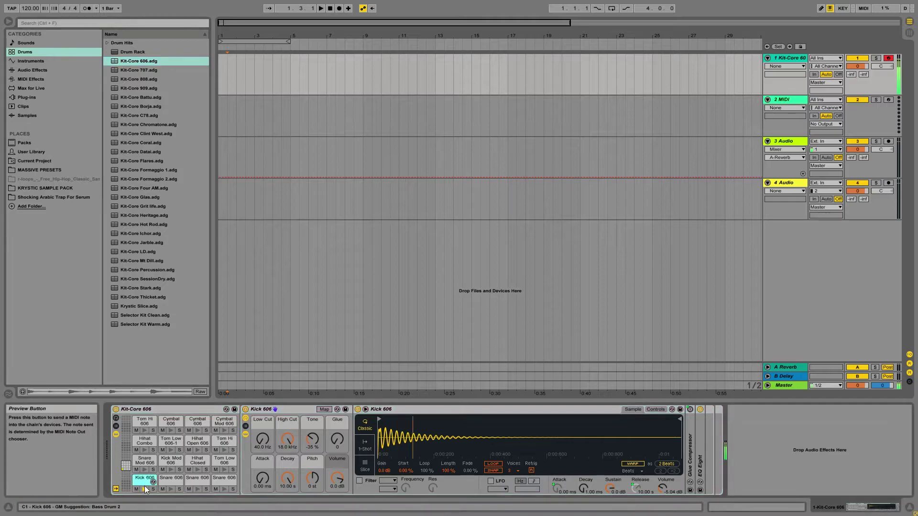
pyautogui.click(166, 410)
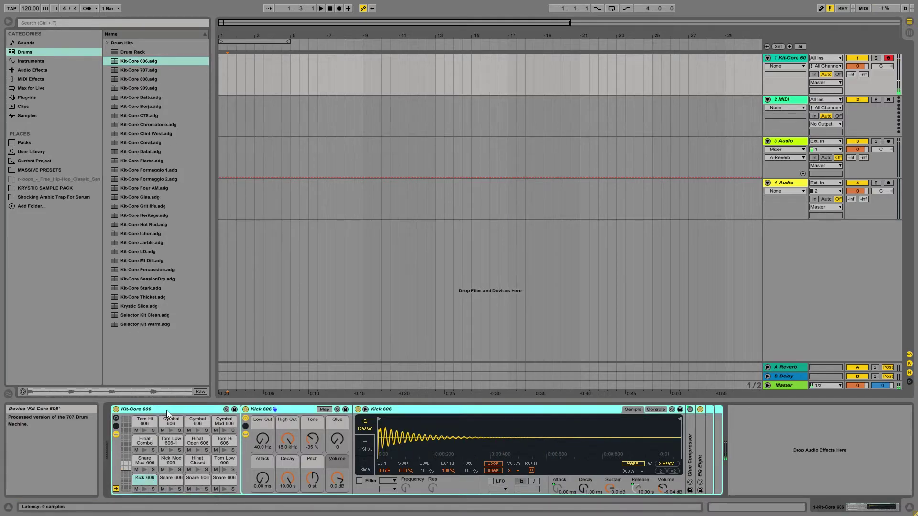
pyautogui.press('Delete')
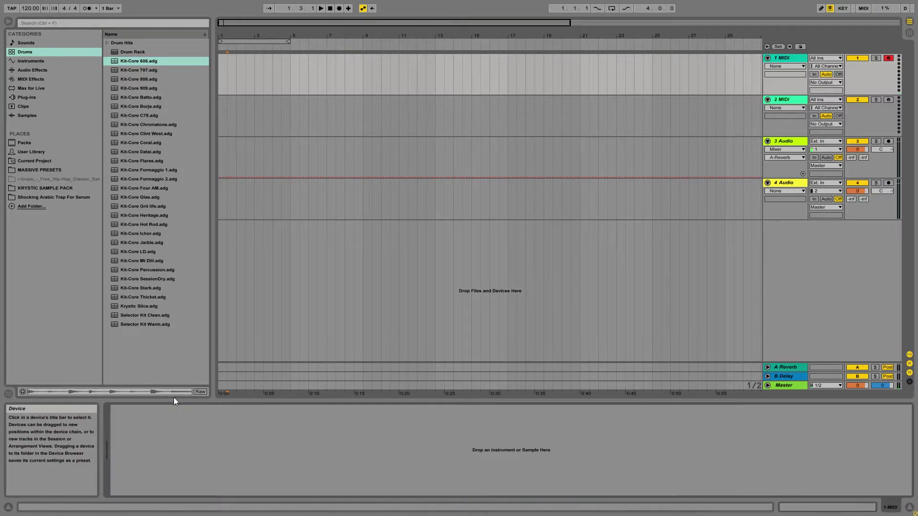
# - Browse the Instruments category, looking into the Instrument Rack, its Piano & Keys presets, Impulse and External Instrument
pyautogui.click(50, 62)
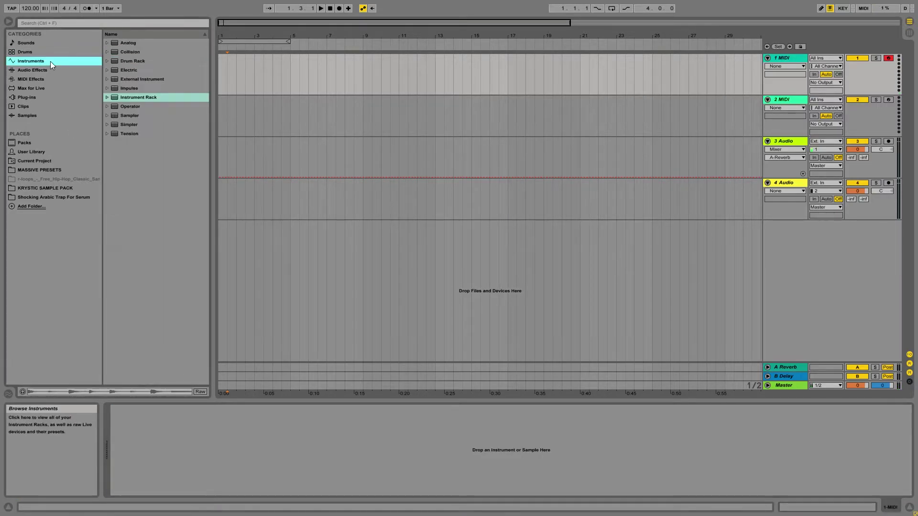
pyautogui.click(107, 98)
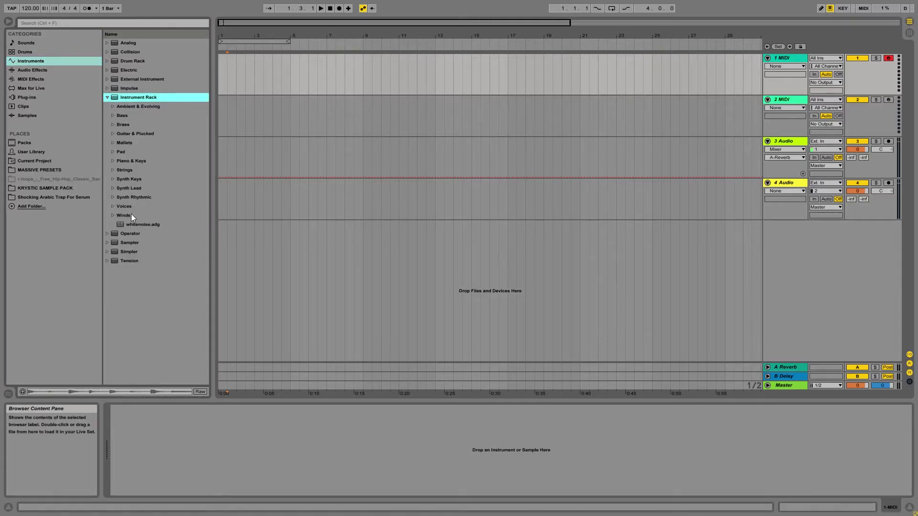
pyautogui.click(113, 161)
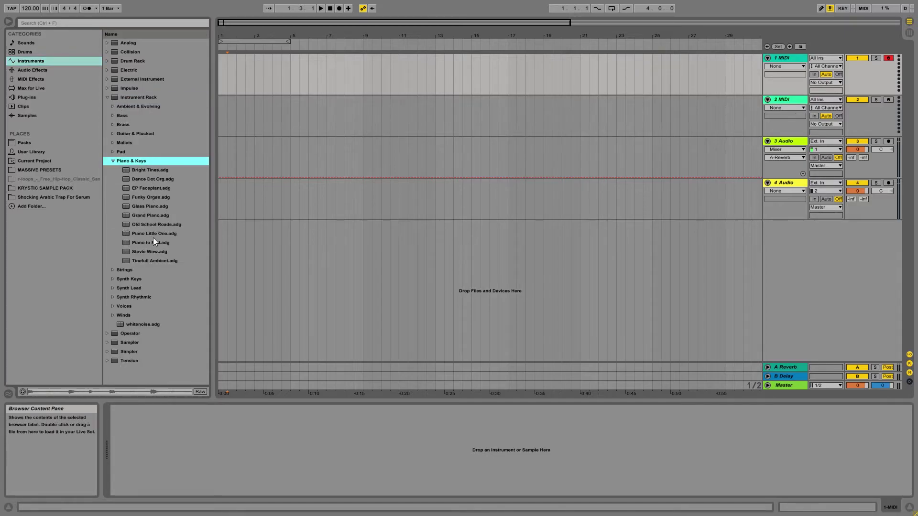
pyautogui.click(113, 161)
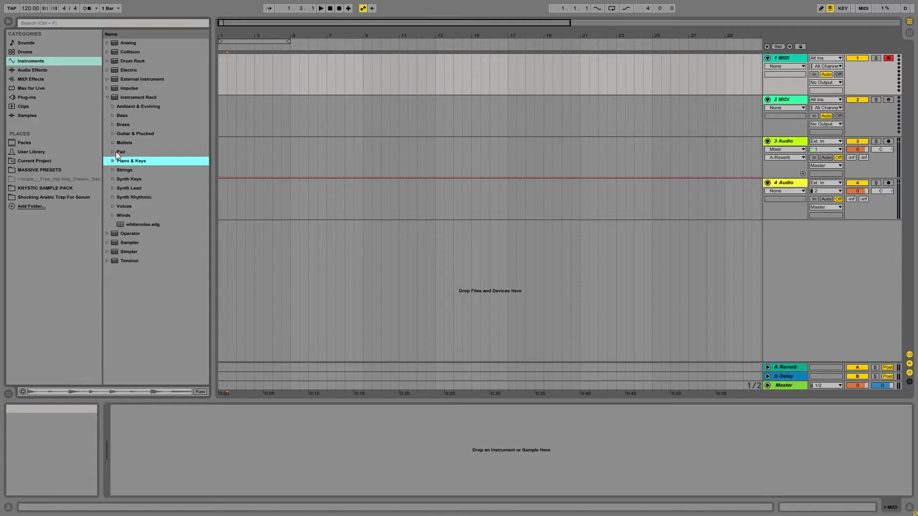
pyautogui.click(744, 52)
pyautogui.click(107, 98)
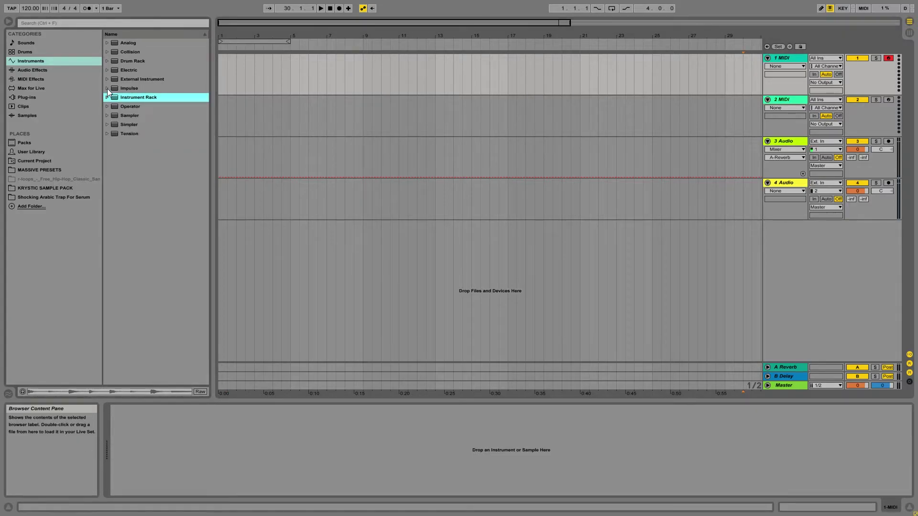
pyautogui.click(107, 88)
pyautogui.click(107, 88)
pyautogui.click(107, 79)
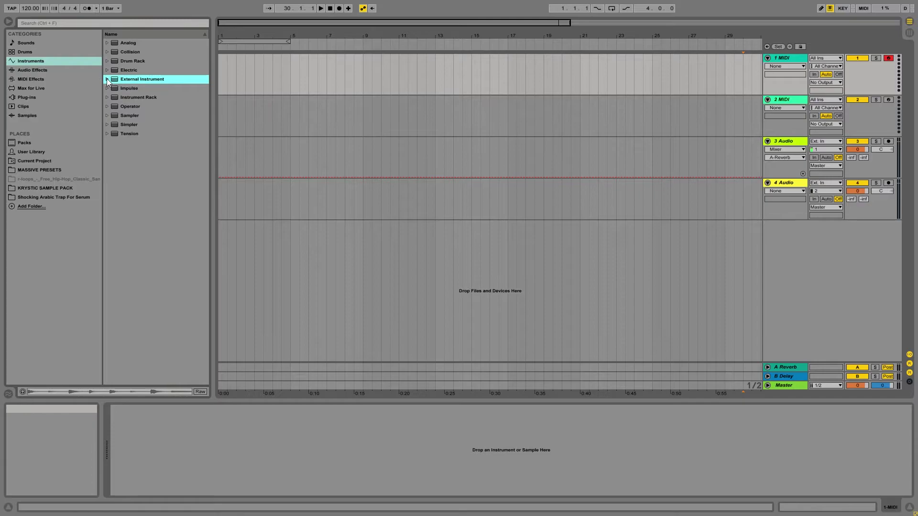
# - Load an empty Drum Rack onto the 1 MIDI track, select its C#1 pad and delete the rack
pyautogui.moveTo(107, 61); pyautogui.dragTo(281, 66)
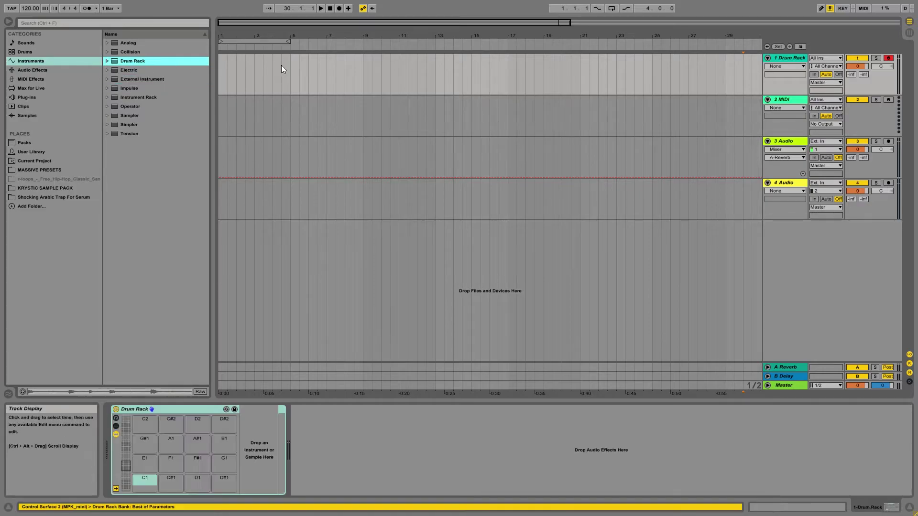
pyautogui.click(172, 481)
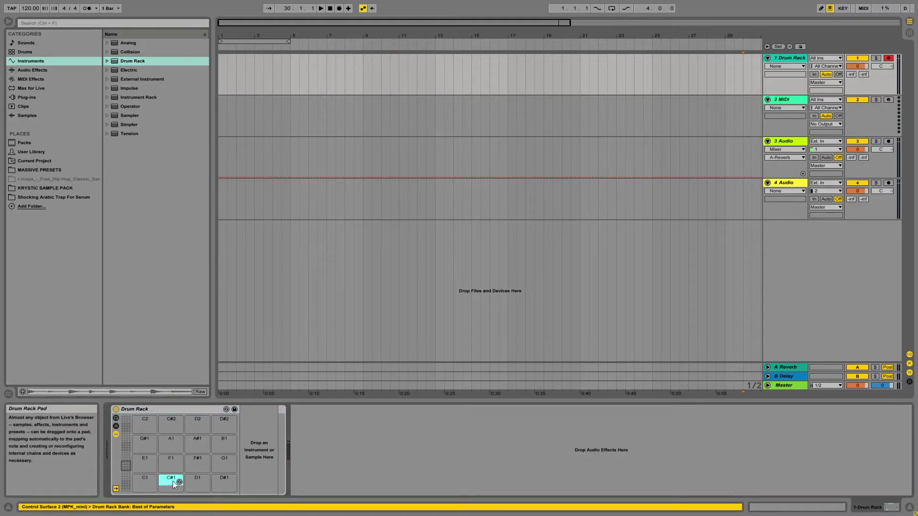
pyautogui.click(185, 407)
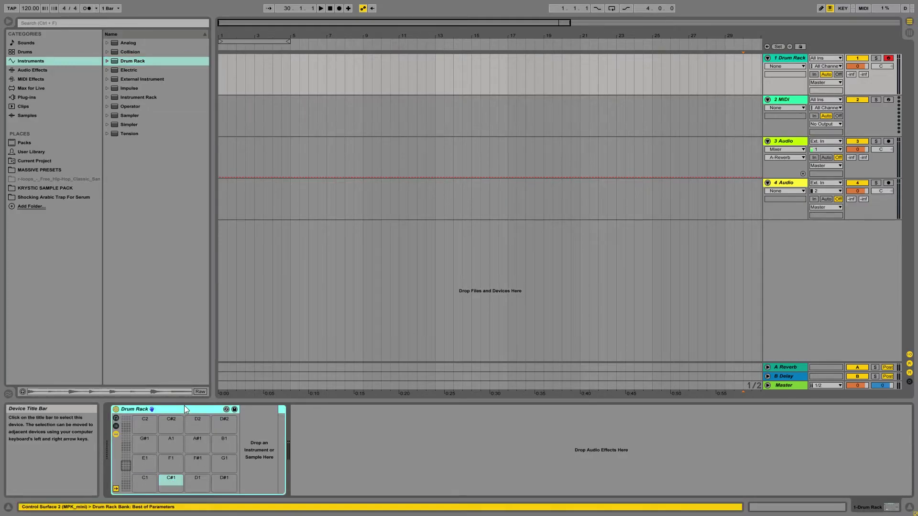
pyautogui.press('Delete')
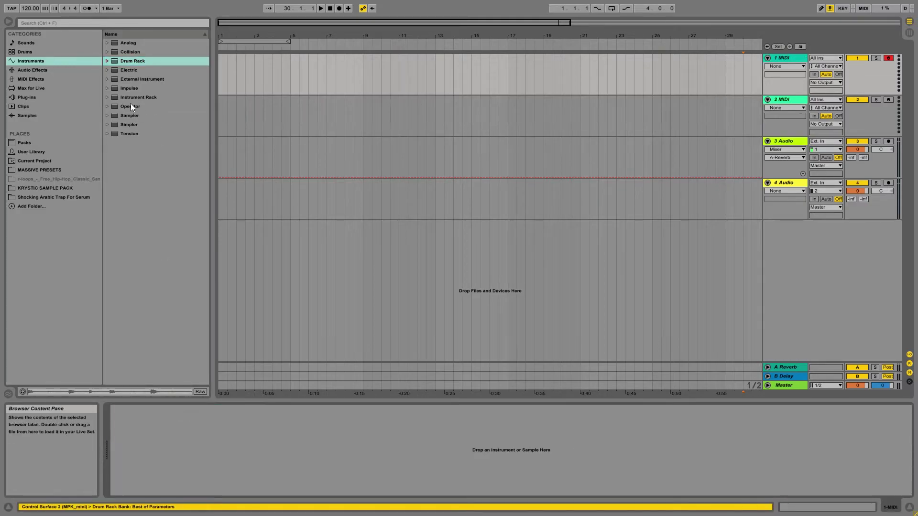
# - Browse the Audio Effects category, looking at Vocoder, Saturator and Ping Pong Delay
pyautogui.click(43, 69)
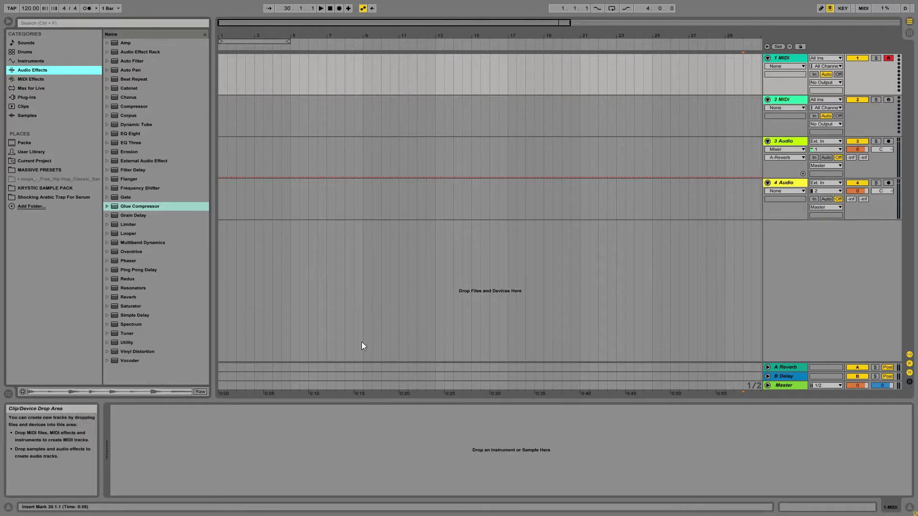
pyautogui.click(139, 361)
pyautogui.click(154, 305)
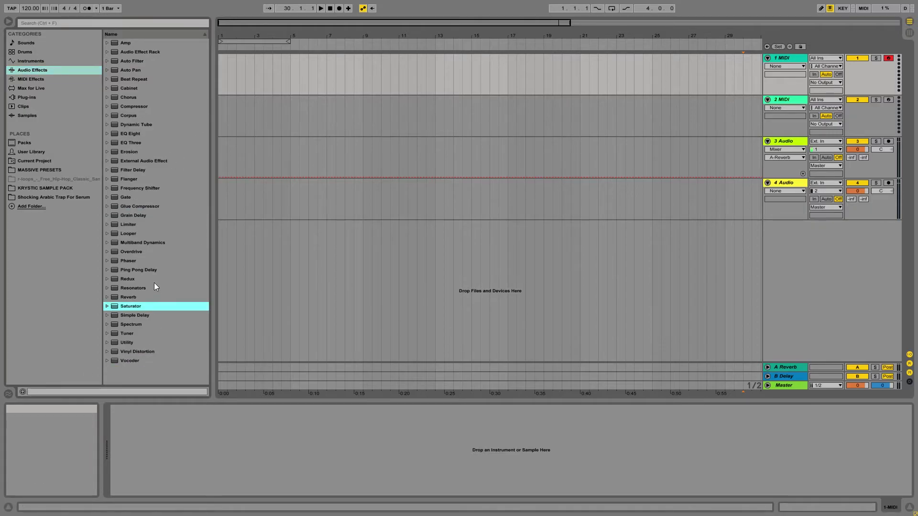
pyautogui.click(151, 270)
# - Load the Corpus effect onto the 3 Audio track and delete it
pyautogui.moveTo(129, 115); pyautogui.dragTo(716, 151)
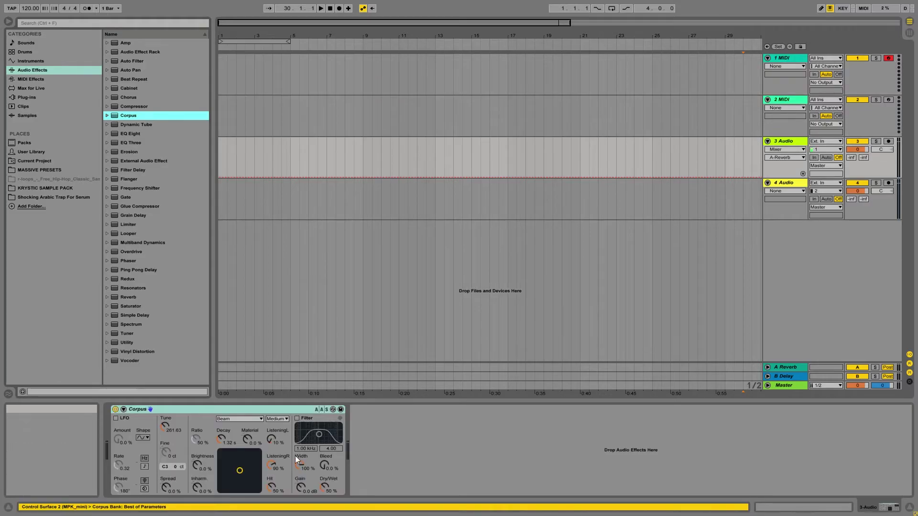
pyautogui.click(177, 408)
pyautogui.press('Delete')
# - Load EQ Eight onto the 3 Audio track, move filter band 1 to about 932 Hz and remove the device
pyautogui.moveTo(134, 136); pyautogui.dragTo(287, 154)
pyautogui.moveTo(190, 445); pyautogui.dragTo(227, 474)
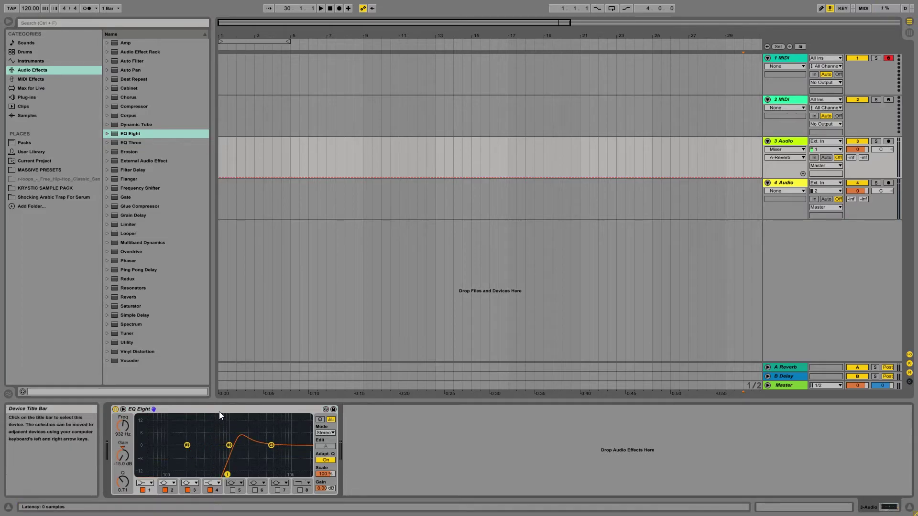
pyautogui.click(224, 71)
# - Compare the Audio Effects and MIDI Effects categories and look into the Arpeggiator's presets
pyautogui.click(31, 79)
pyautogui.click(30, 69)
pyautogui.click(31, 78)
pyautogui.click(598, 87)
pyautogui.click(108, 44)
pyautogui.click(107, 44)
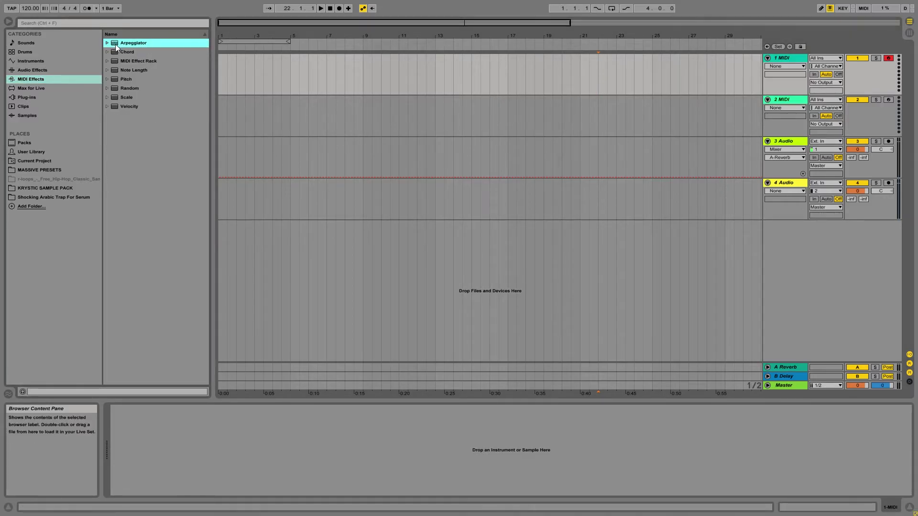
# - Load the Arpeggiator MIDI effect onto the 1 MIDI track and delete it
pyautogui.moveTo(126, 51); pyautogui.dragTo(297, 80)
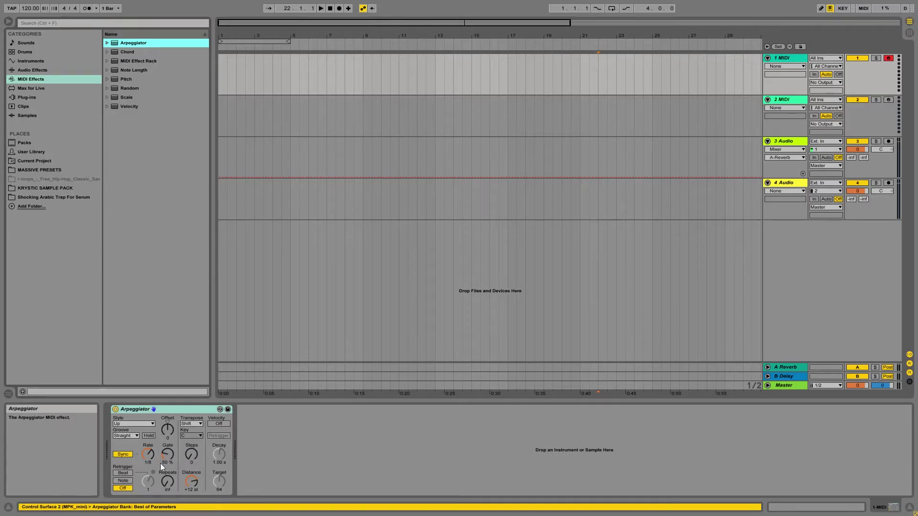
pyautogui.click(166, 410)
pyautogui.press('Delete')
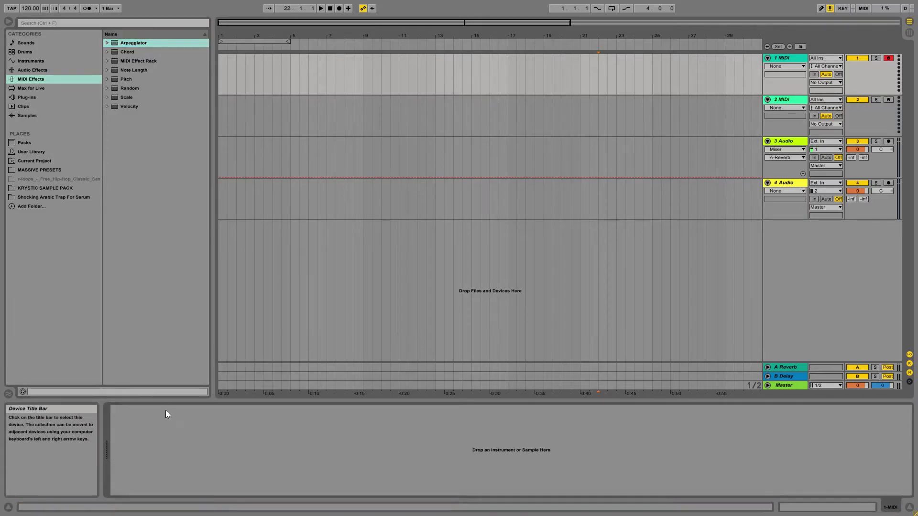
# - Browse the third-party Plug-ins category, collapsing and expanding the MeldaProduction folder to examine the installed plug-ins
pyautogui.click(50, 97)
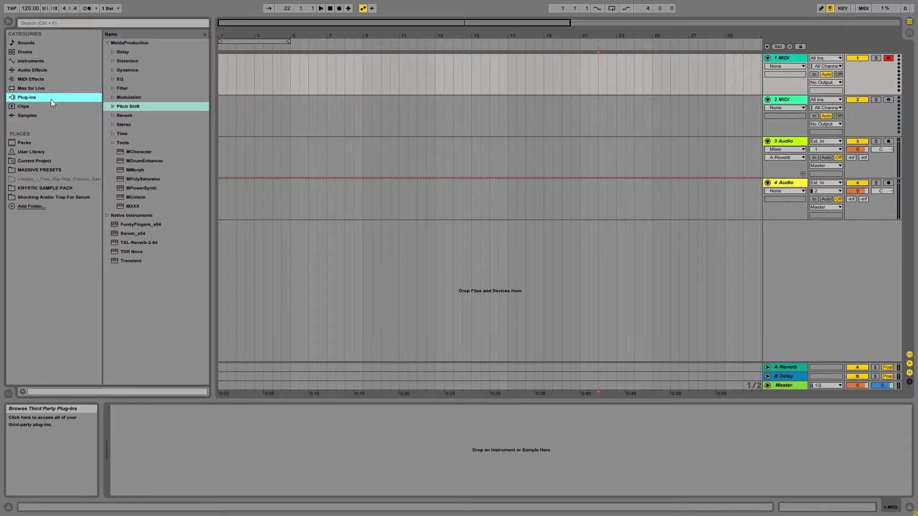
pyautogui.click(113, 142)
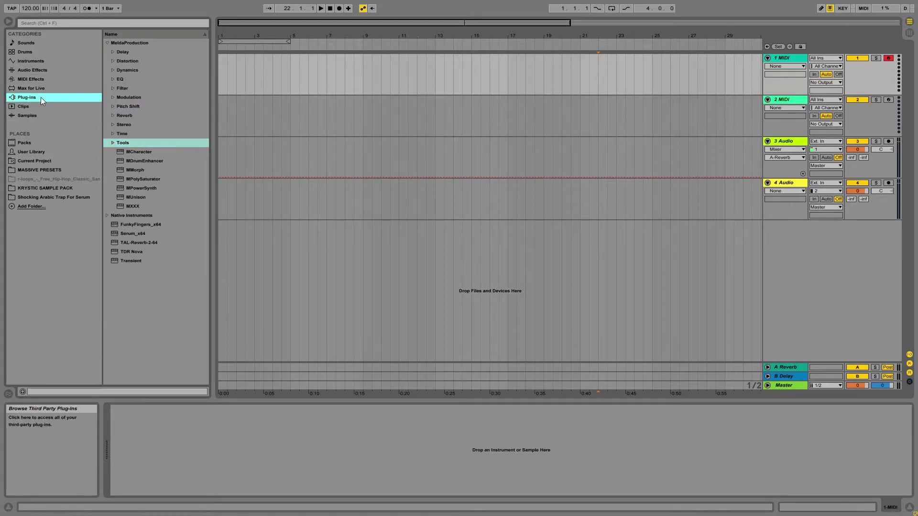
pyautogui.click(108, 42)
pyautogui.click(108, 42)
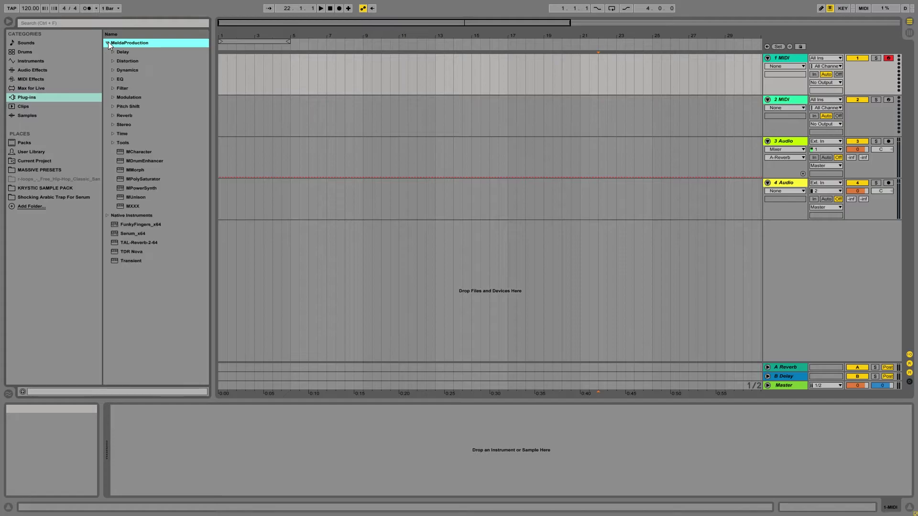
pyautogui.click(108, 42)
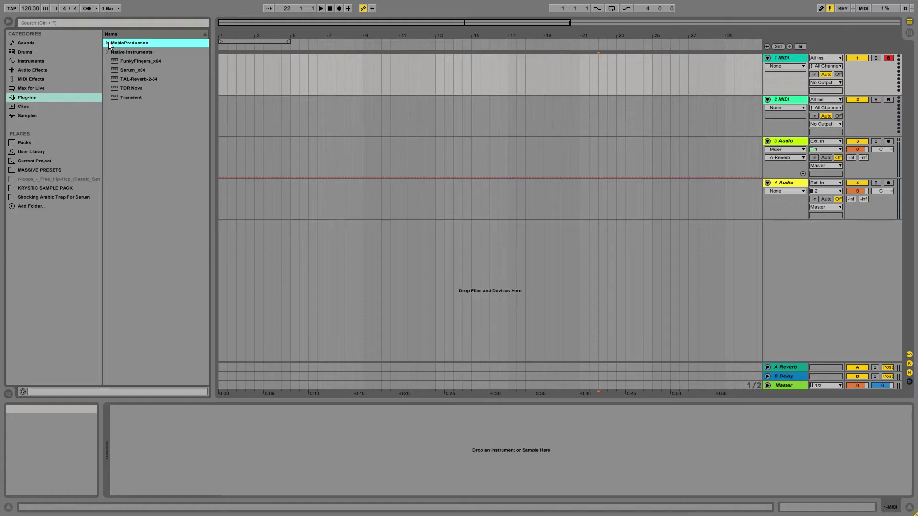
pyautogui.click(108, 41)
pyautogui.click(108, 42)
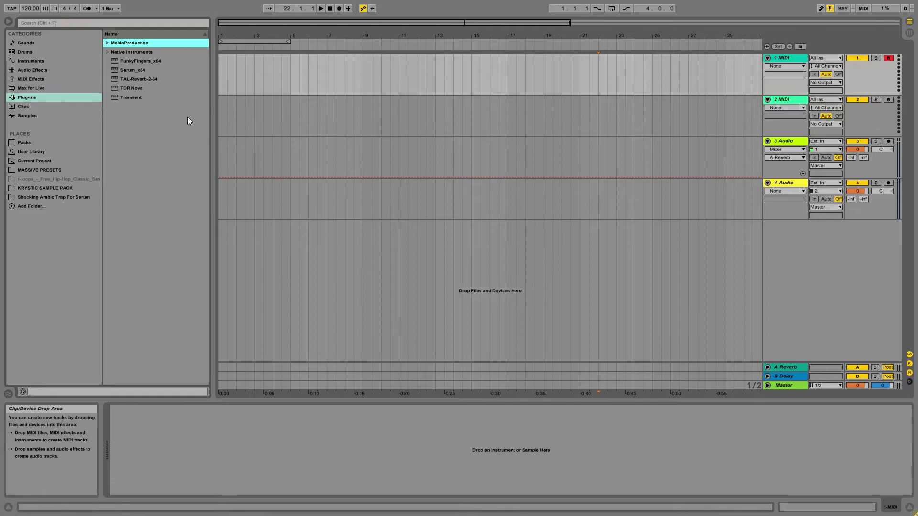
pyautogui.click(107, 42)
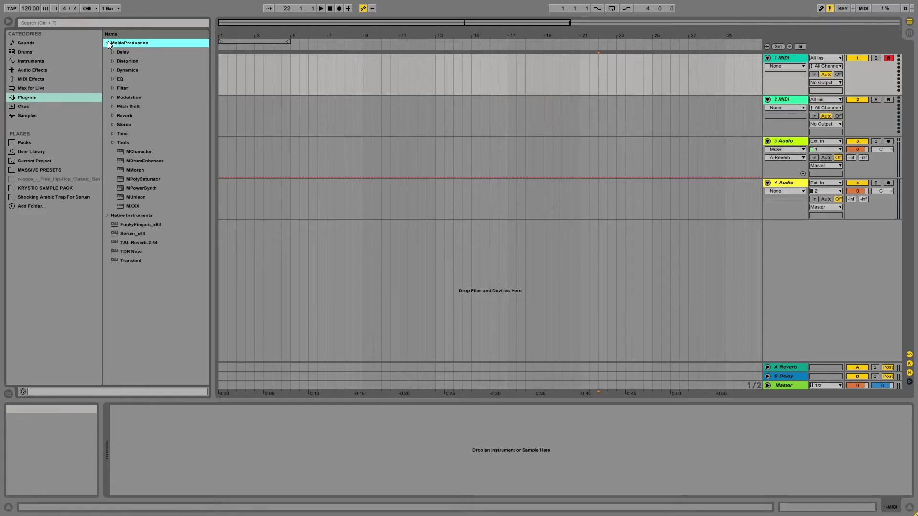
pyautogui.click(108, 42)
pyautogui.click(41, 101)
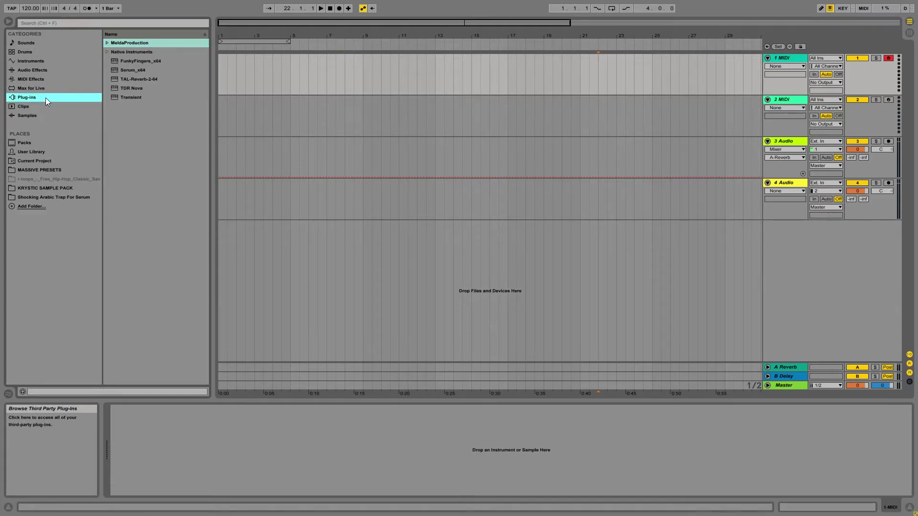
pyautogui.click(107, 43)
pyautogui.click(41, 96)
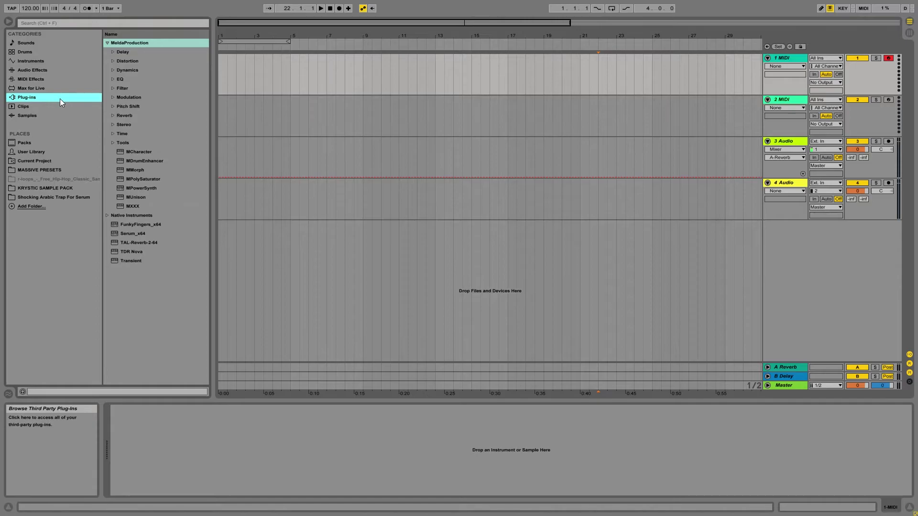
# - Place the Break Booty-90bpm.alc clip at the start of the 3 Audio track, play it and delete the clip
pyautogui.click(41, 106)
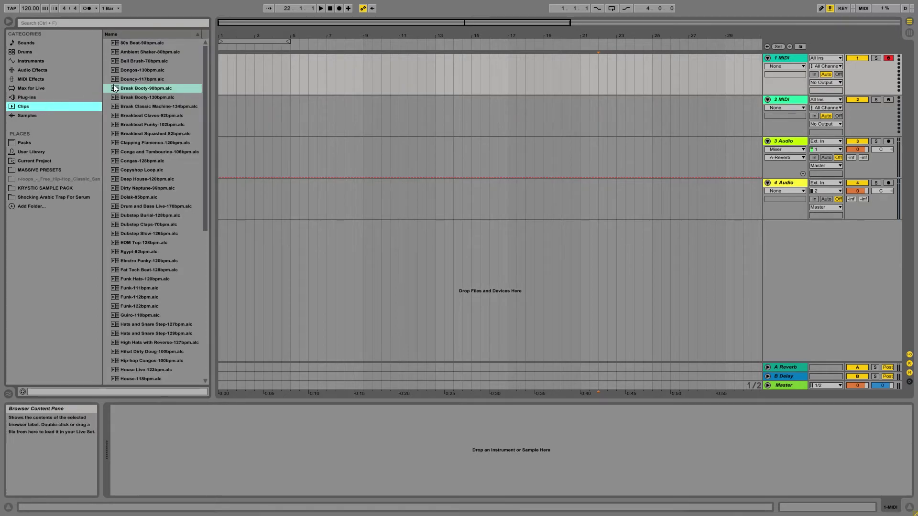
pyautogui.click(114, 88)
pyautogui.moveTo(111, 90); pyautogui.dragTo(218, 158)
pyautogui.press('space')
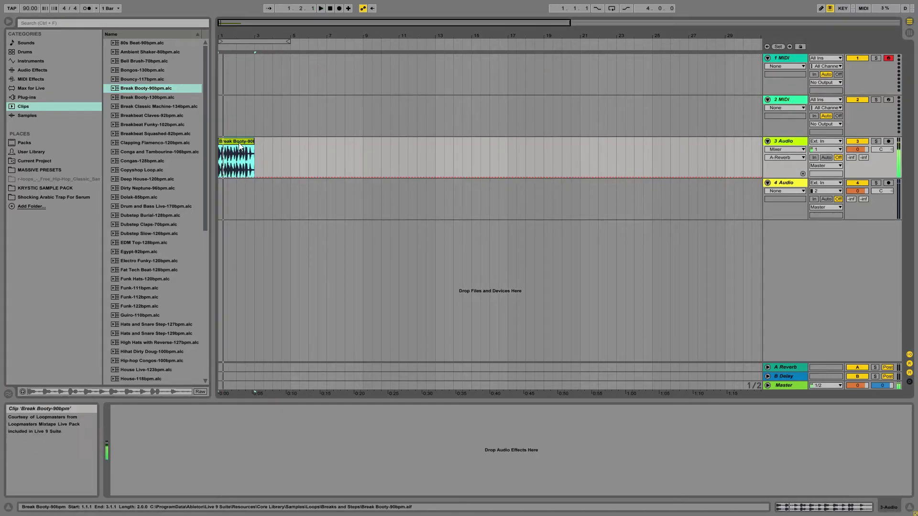
pyautogui.press('Delete')
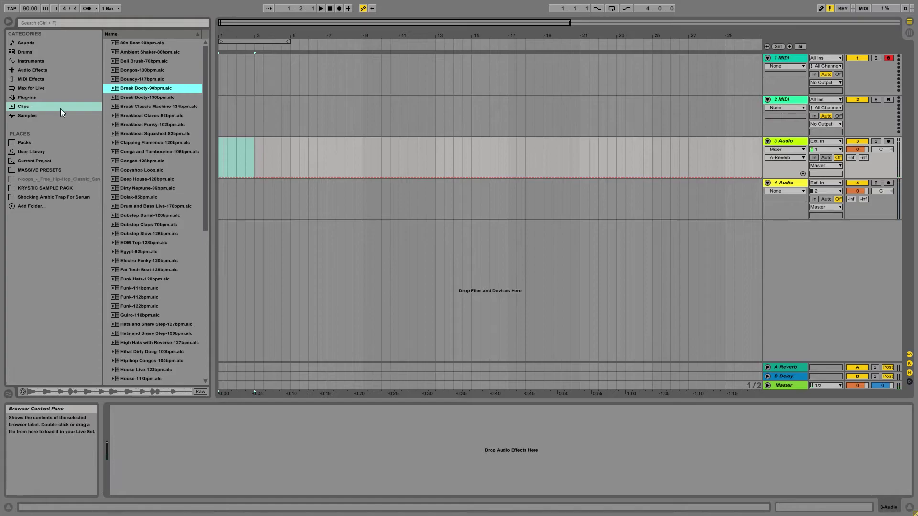
# - Browse the Samples category and preview Bells-Cowbell 4.aif and Bongo-C78-Low.aif
pyautogui.click(55, 117)
pyautogui.scroll(-3, 153, 153)
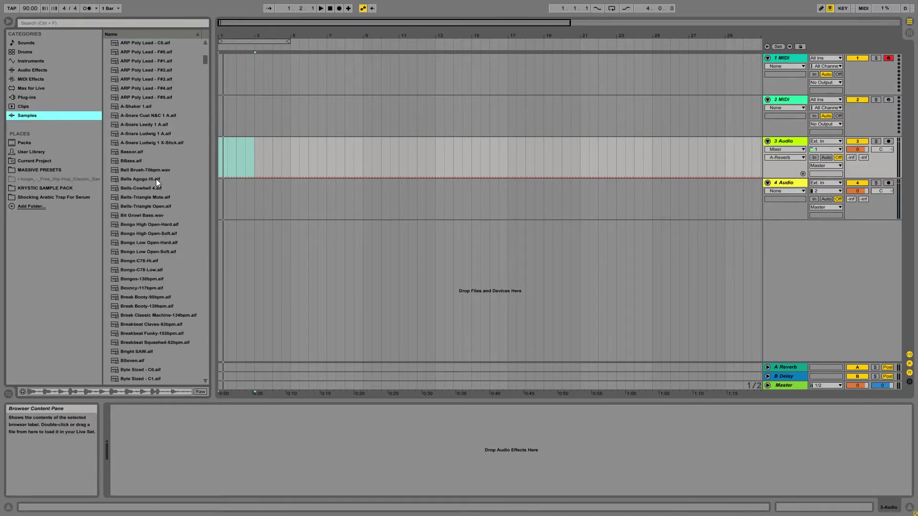
pyautogui.click(157, 187)
pyautogui.click(151, 268)
pyautogui.scroll(2, 155, 144)
pyautogui.scroll(-6, 139, 162)
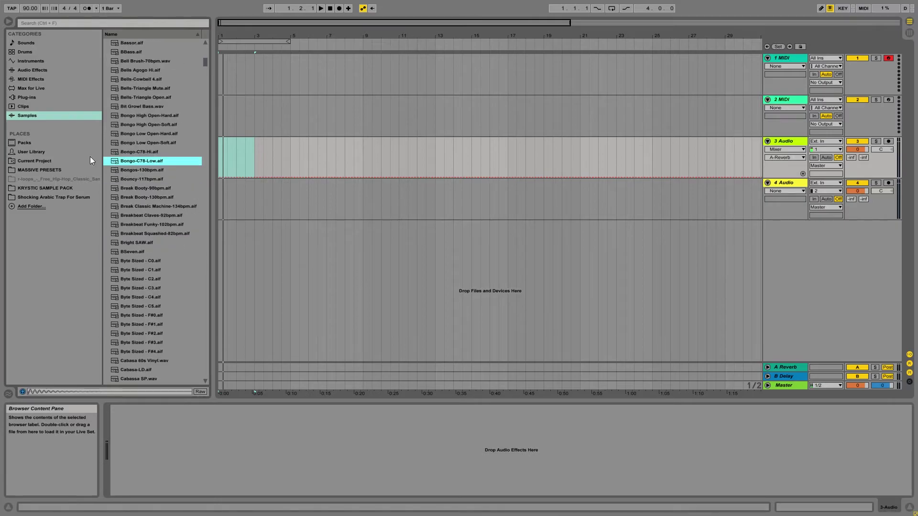
# - Look through the Packs and User Library places and expand the User Library's Presets folder
pyautogui.click(50, 142)
pyautogui.click(61, 150)
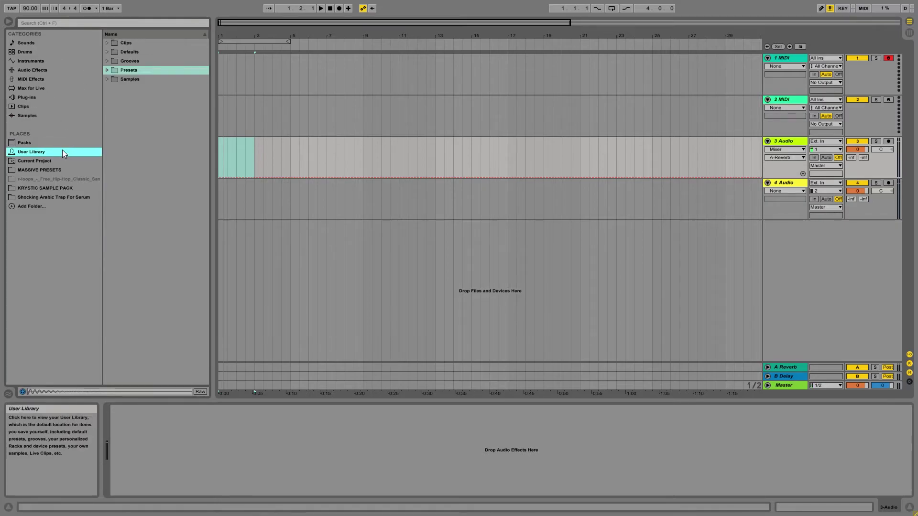
pyautogui.doubleClick(112, 72)
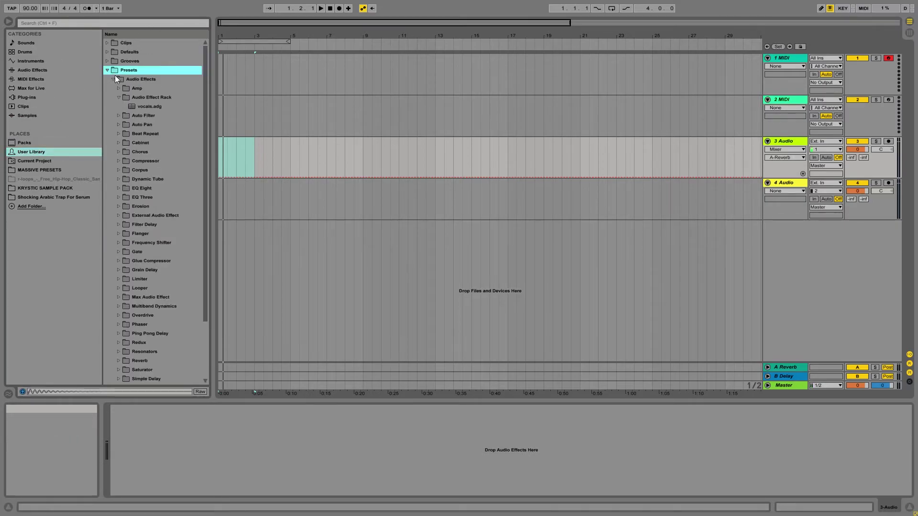
# - Load the vocals.adg effect rack onto the 3 Audio track, close its MAutoPitch window and undo the loading
pyautogui.doubleClick(139, 107)
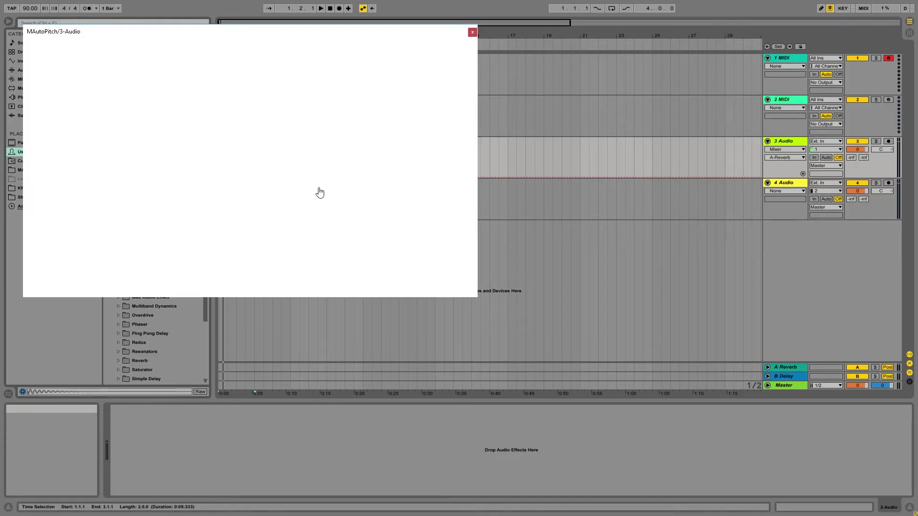
pyautogui.click(408, 37)
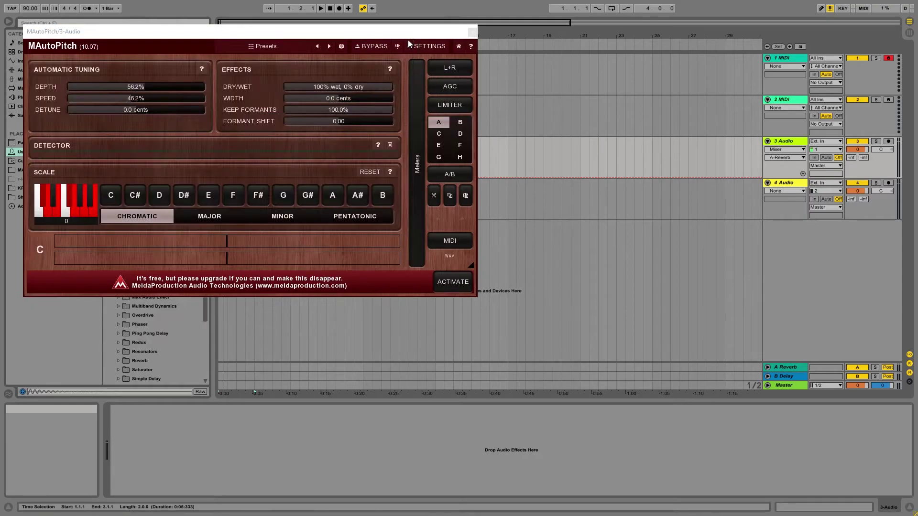
pyautogui.click(471, 32)
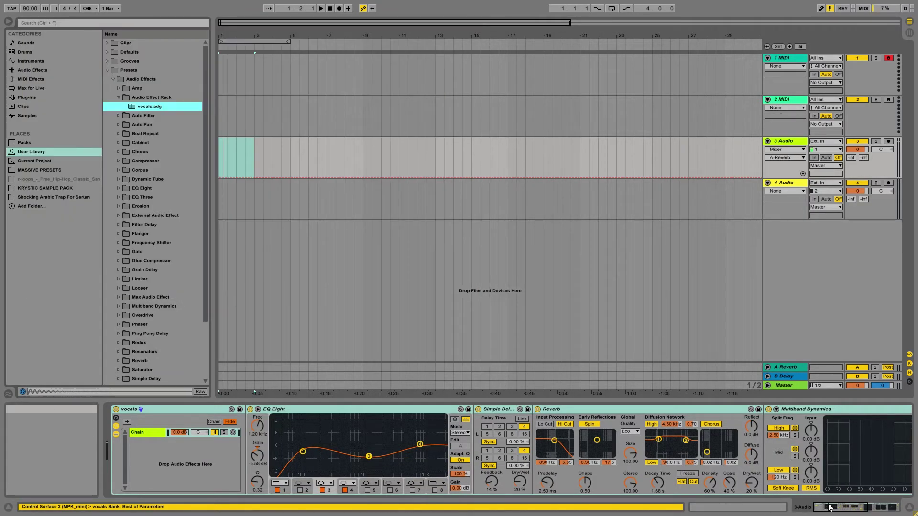
pyautogui.hotkey('ctrl', 'z')
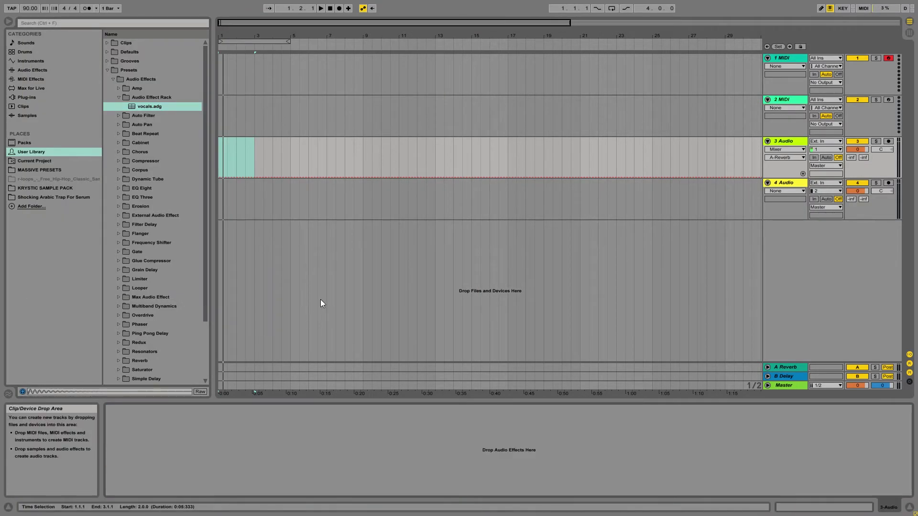
# - Collapse the Audio Effects and Presets folders in the User Library and reset the insert mark to the arrangement start
pyautogui.click(113, 79)
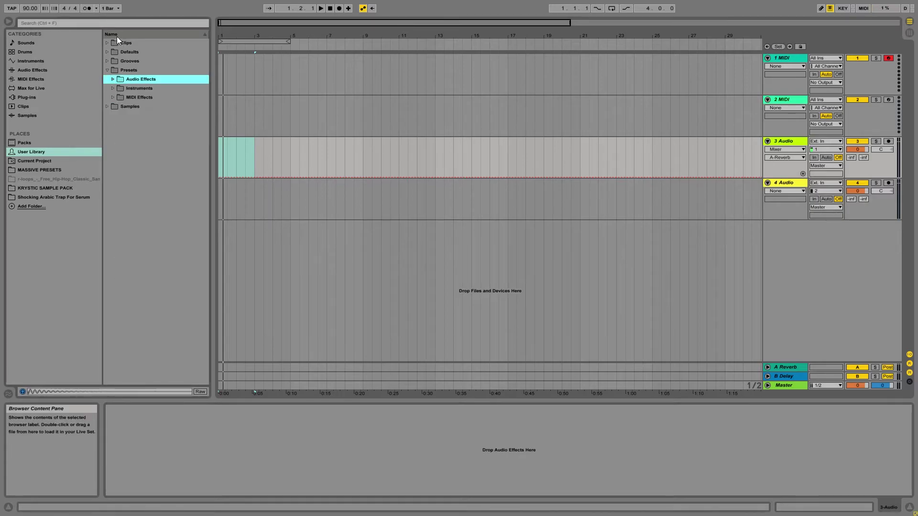
pyautogui.click(108, 70)
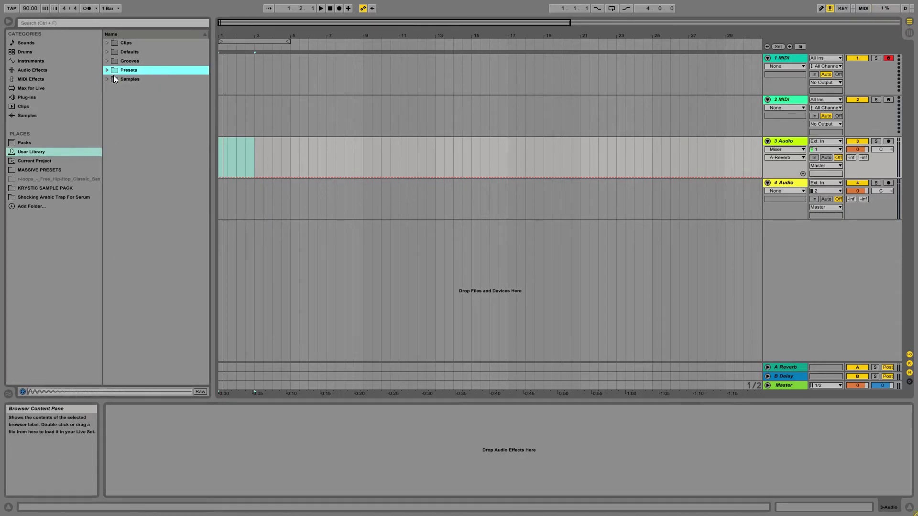
pyautogui.click(239, 86)
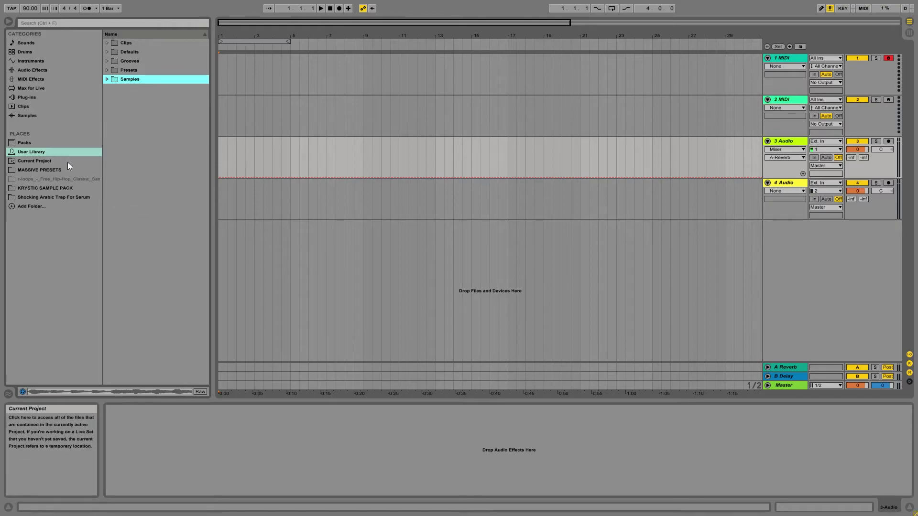
# - View the user folders MASSIVE PRESETS, KRYSTIC SAMPLE PACK and Shocking Arabic Trap For Serum
pyautogui.click(52, 170)
pyautogui.click(62, 188)
pyautogui.click(67, 198)
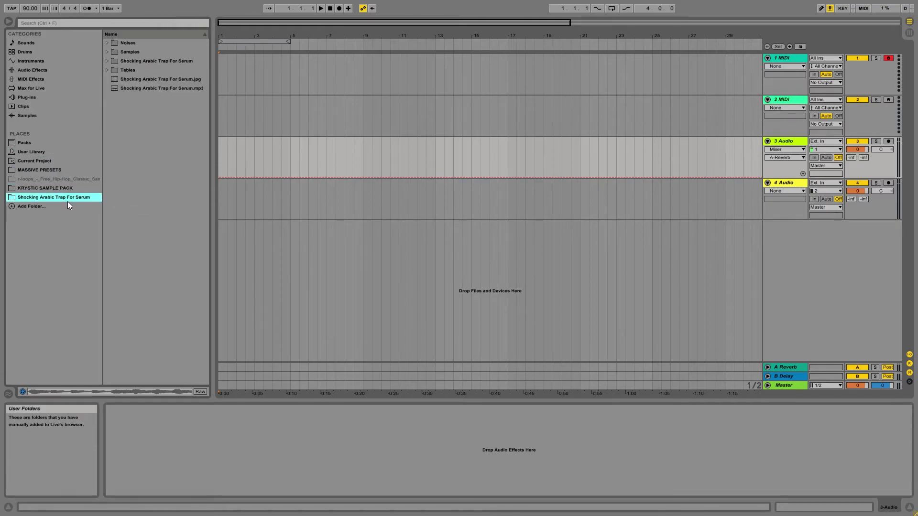
# - Add the SAMPLES 2018 folder to the browser's Places and show its contents
pyautogui.click(35, 209)
pyautogui.scroll(-5, 419, 270)
pyautogui.scroll(-1, 419, 271)
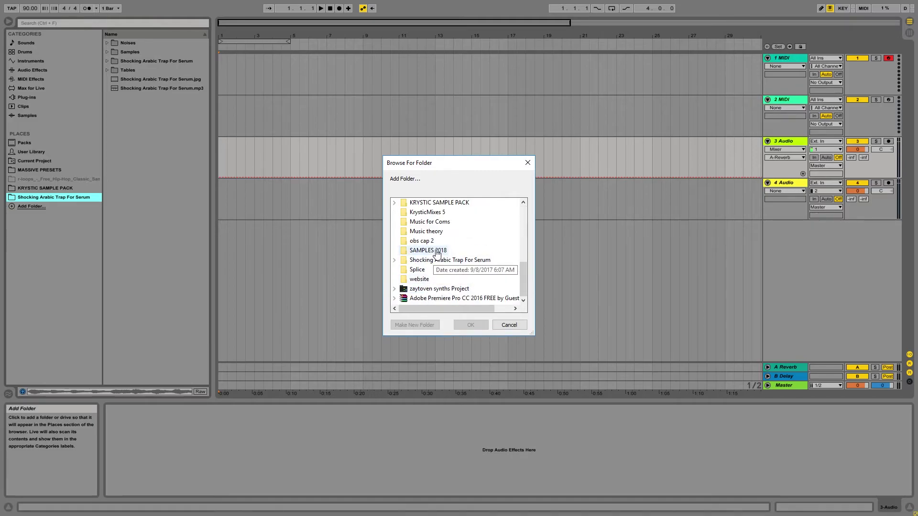
pyautogui.click(436, 252)
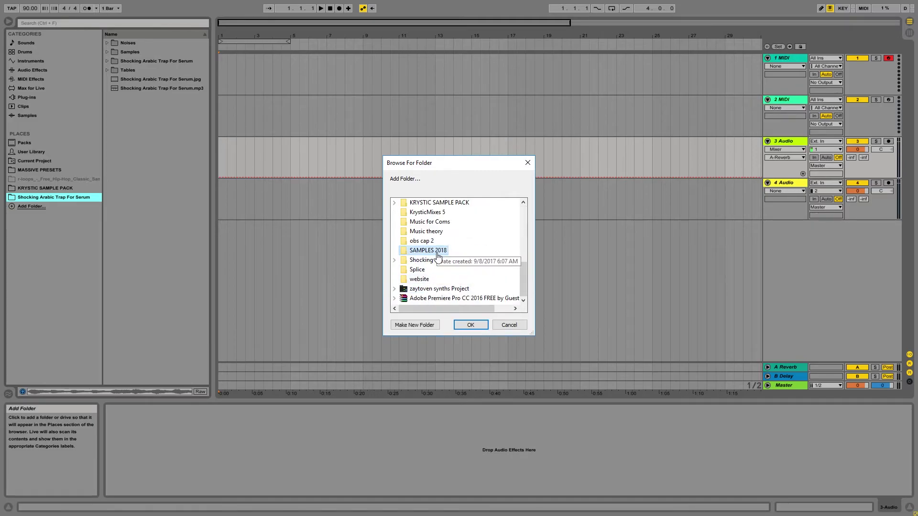
pyautogui.click(485, 325)
pyautogui.click(45, 208)
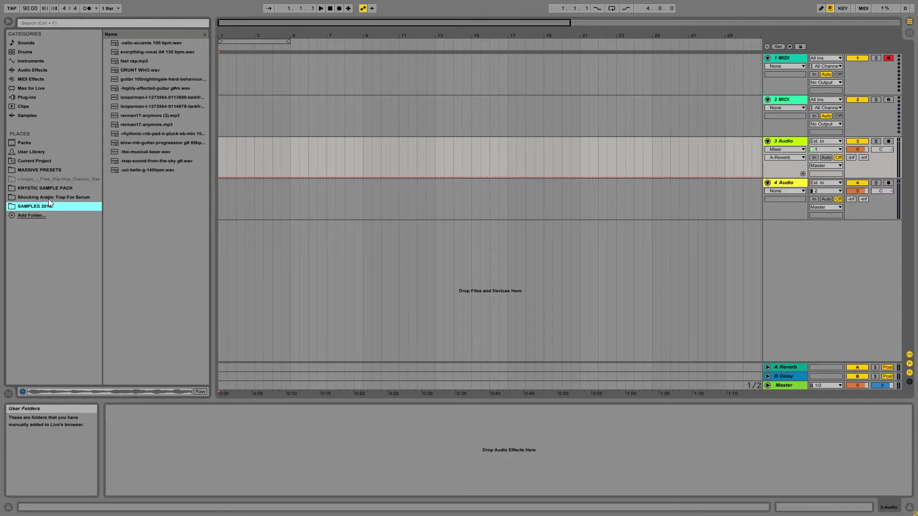
# - Remove the SAMPLES 2018 folder from the browser's Places
pyautogui.click(62, 197)
pyautogui.click(56, 207)
pyautogui.rightClick(57, 208)
pyautogui.click(70, 211)
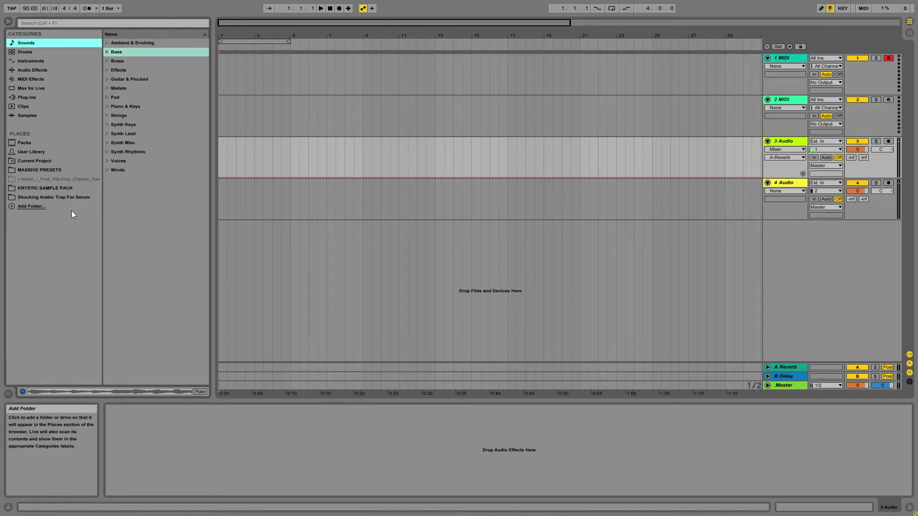
# - View the contents of the KRYSTIC SAMPLE PACK and MASSIVE PRESETS user folders
pyautogui.click(58, 188)
pyautogui.click(75, 170)
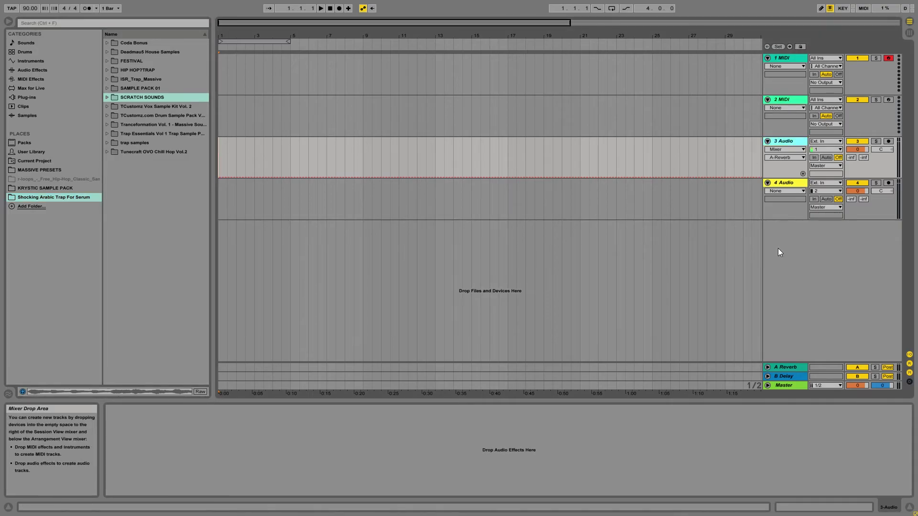
# - Insert an audio track and a MIDI track below the 3 Audio track and undo both insertions
pyautogui.hotkey('ctrl', 't')
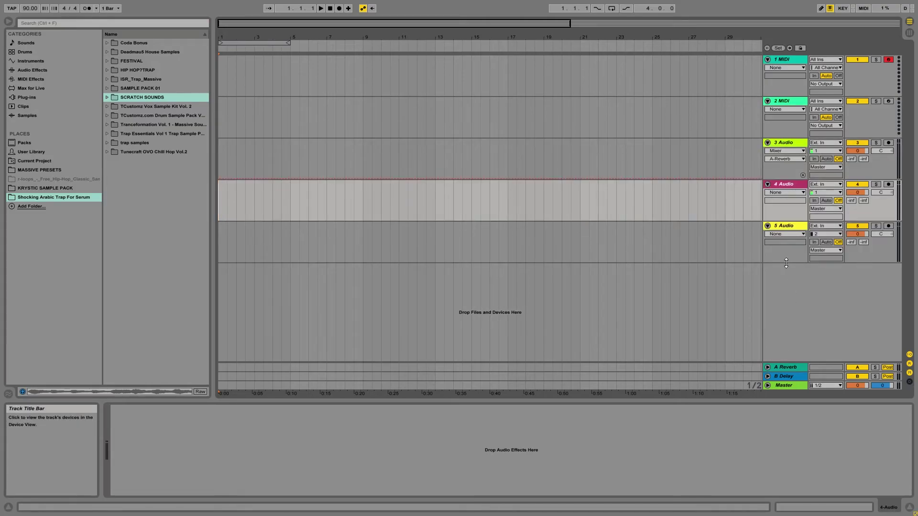
pyautogui.hotkey('ctrl', 'shift', 't')
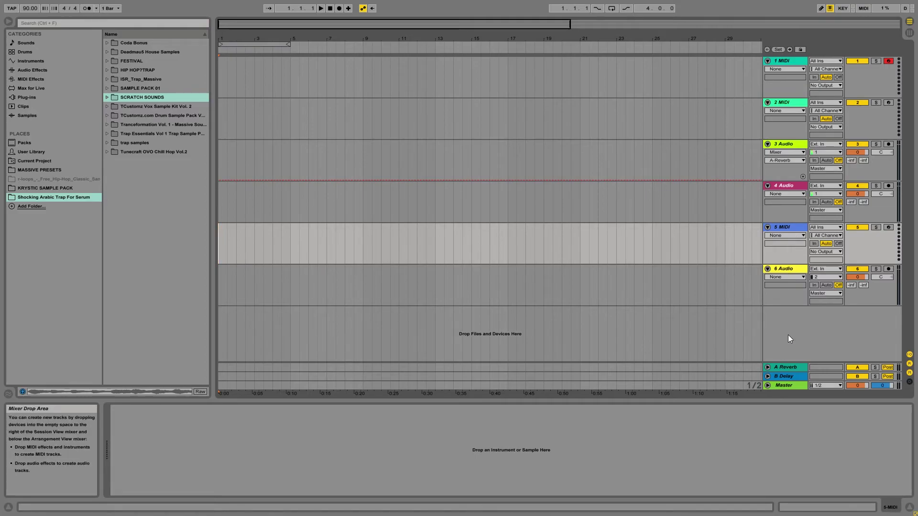
pyautogui.hotkey('ctrl', 'z')
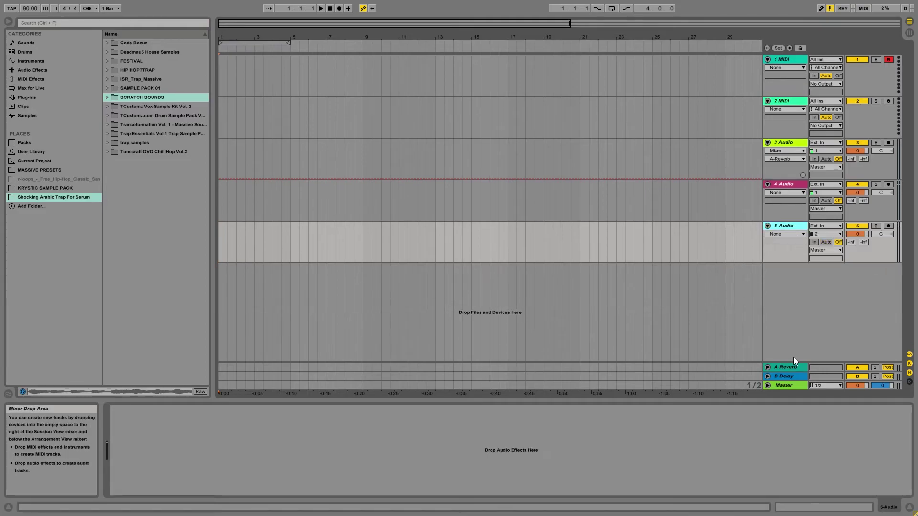
pyautogui.hotkey('ctrl', 'z')
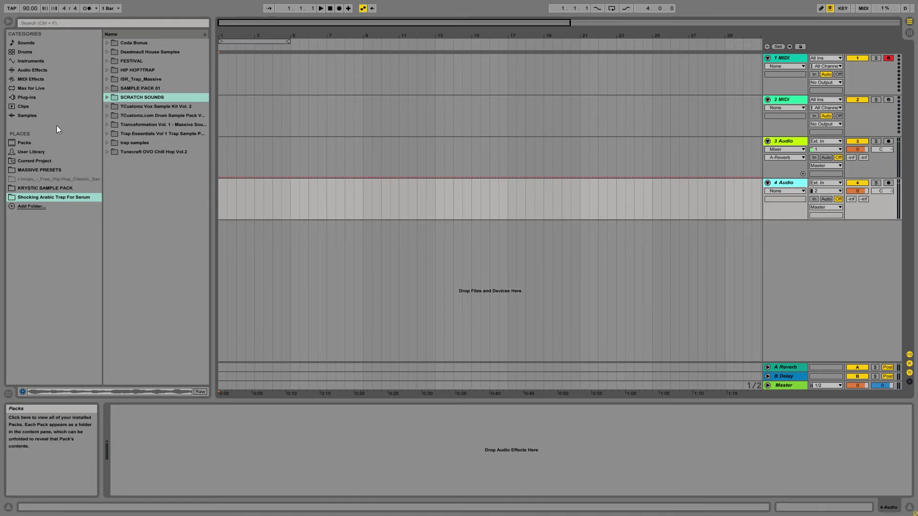
# - Duplicate the Break Booty-90bpm clip repeatedly along the 4 Audio track until the copies reach bar 17
pyautogui.click(107, 97)
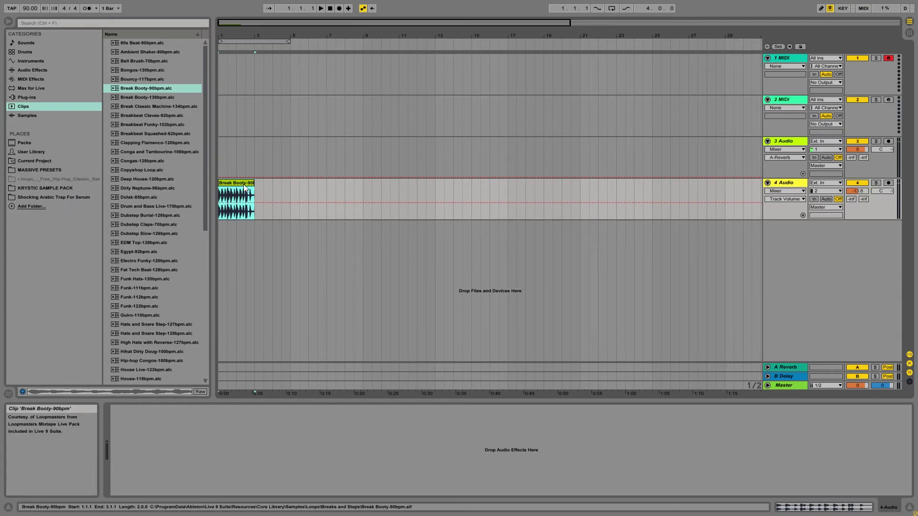
pyautogui.hotkey('ctrl', 'd')
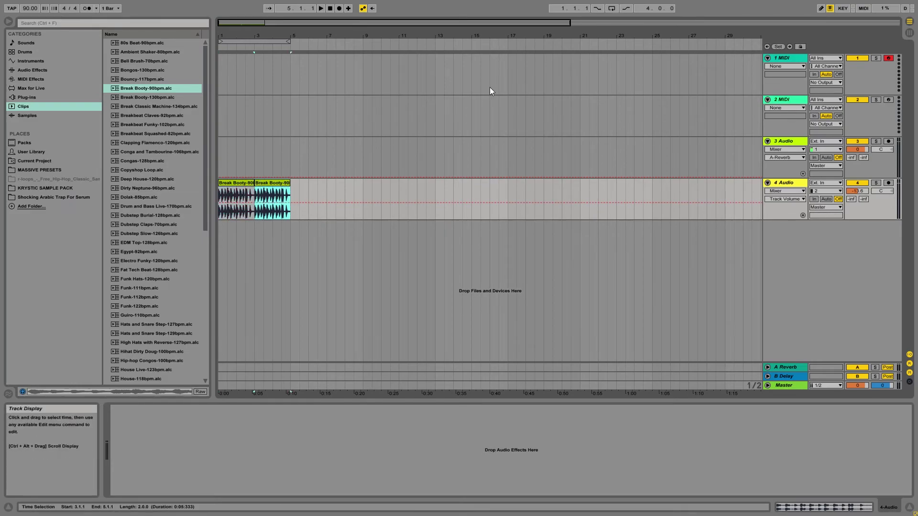
pyautogui.hotkey('ctrl', 'd')
pyautogui.hotkey('ctrl', 'd')
pyautogui.hotkey('ctrl', 'd')
pyautogui.click(346, 206)
pyautogui.keyDown('shift'); pyautogui.click(221, 213); pyautogui.keyUp('shift')
pyautogui.hotkey('ctrl', 'd')
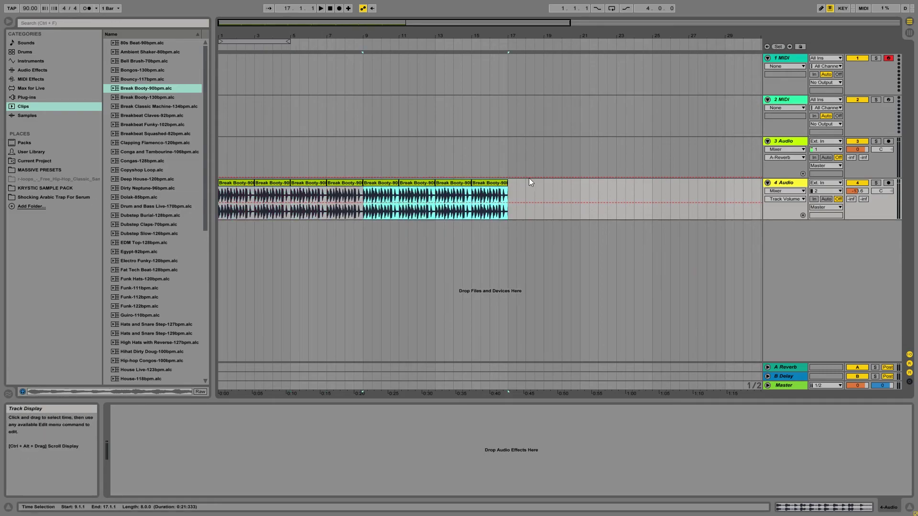
# - Undo the clip duplications on the 4 Audio track back to the single clip at the start
pyautogui.click(243, 174)
pyautogui.hotkey('ctrl', 'z')
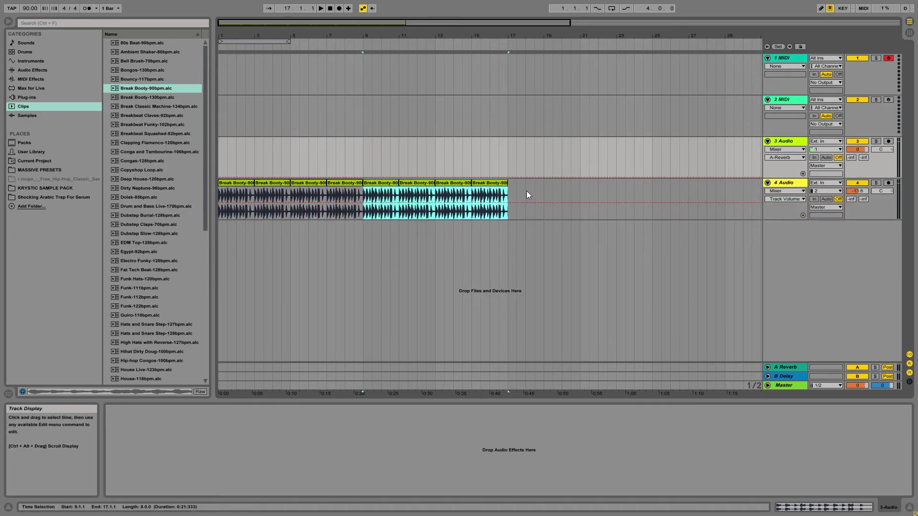
pyautogui.hotkey('ctrl', 'z')
pyautogui.hotkey('ctrl', 'z')
pyautogui.hotkey('ctrl', 'z')
pyautogui.hotkey('ctrl', 'z')
pyautogui.hotkey('ctrl', 'z')
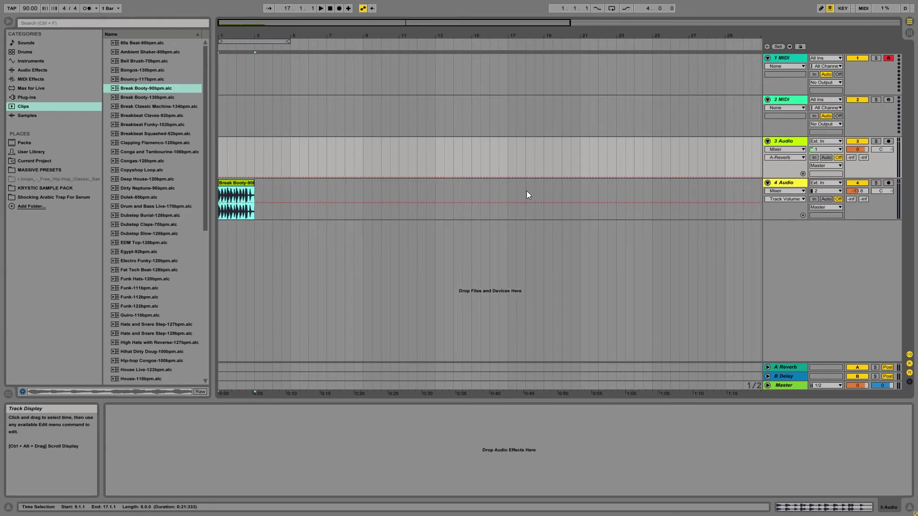
# - Copy the Break Booty-90bpm clip to bar 9 of the 4 Audio track and duplicate the first clip directly after itself
pyautogui.click(243, 189)
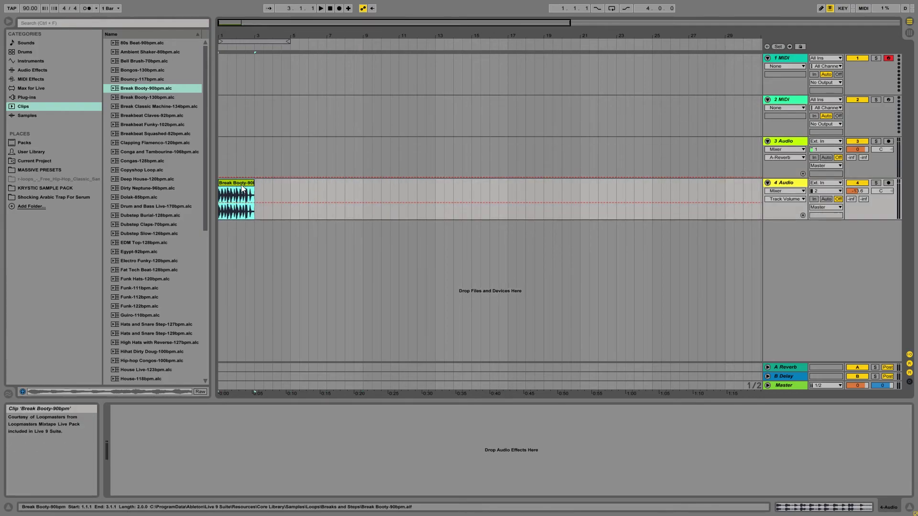
pyautogui.moveTo(243, 189); pyautogui.dragTo(386, 193)
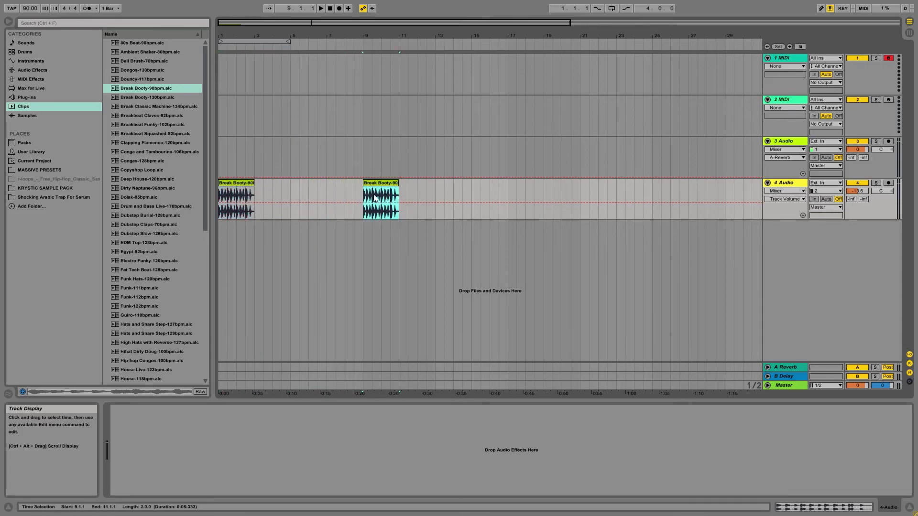
pyautogui.click(240, 188)
pyautogui.hotkey('ctrl', 'd')
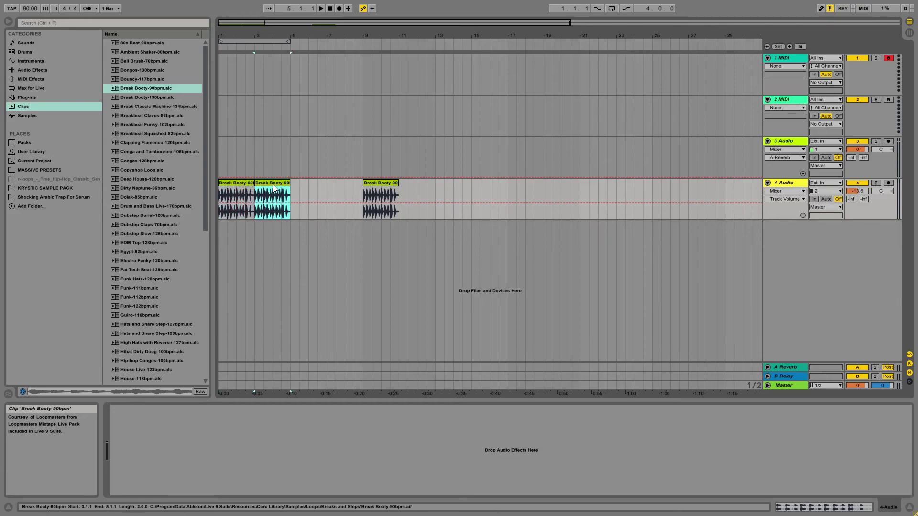
# - Undo the duplicate at bar 3 and delete the clip copy at bar 9
pyautogui.hotkey('ctrl', 'z')
pyautogui.press('Delete')
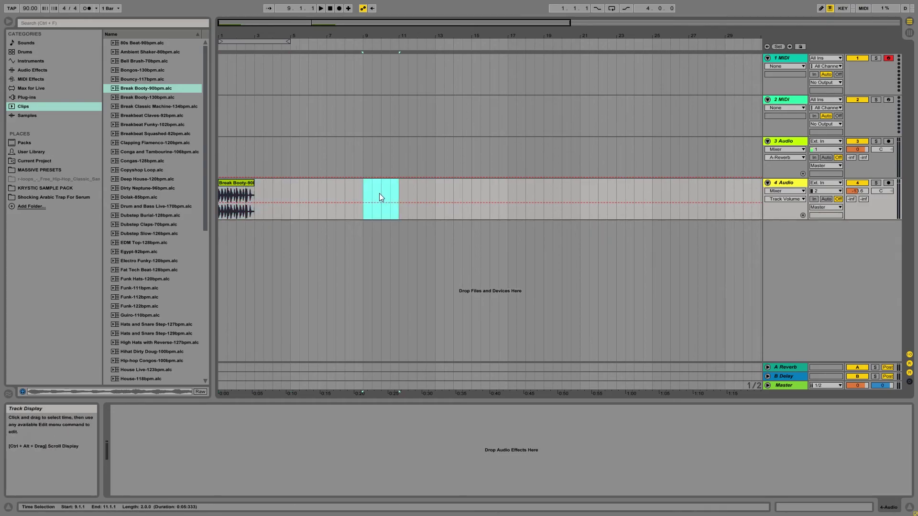
# - Show the KRYSTIC SAMPLE PACK folder, switch to the Session View and list the Sounds category
pyautogui.click(53, 188)
pyautogui.press('Tab')
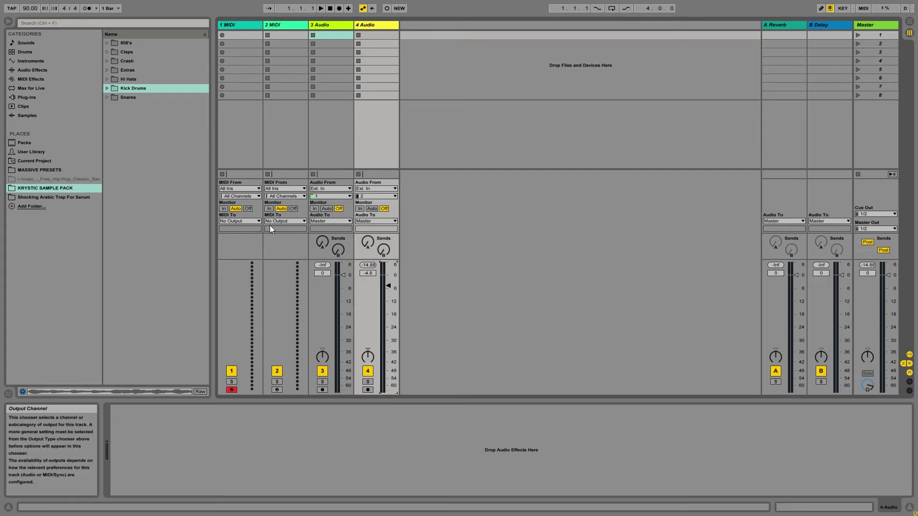
pyautogui.click(43, 45)
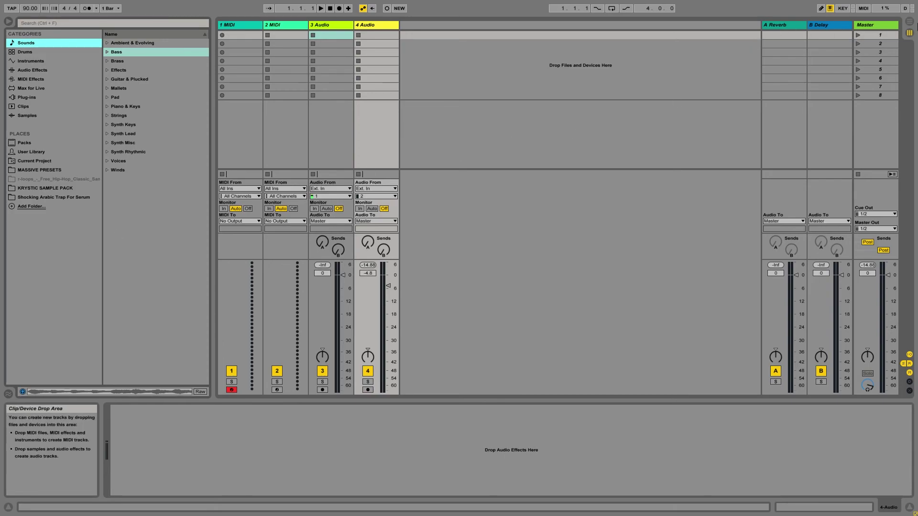
# - Return to the Arrangement View and zoom its timeline in and out using the beat time ruler
pyautogui.click(909, 22)
pyautogui.moveTo(268, 40)
pyautogui.mouseDown()
pyautogui.moveTo(268, 63)
pyautogui.moveTo(271, 33)
pyautogui.mouseUp()
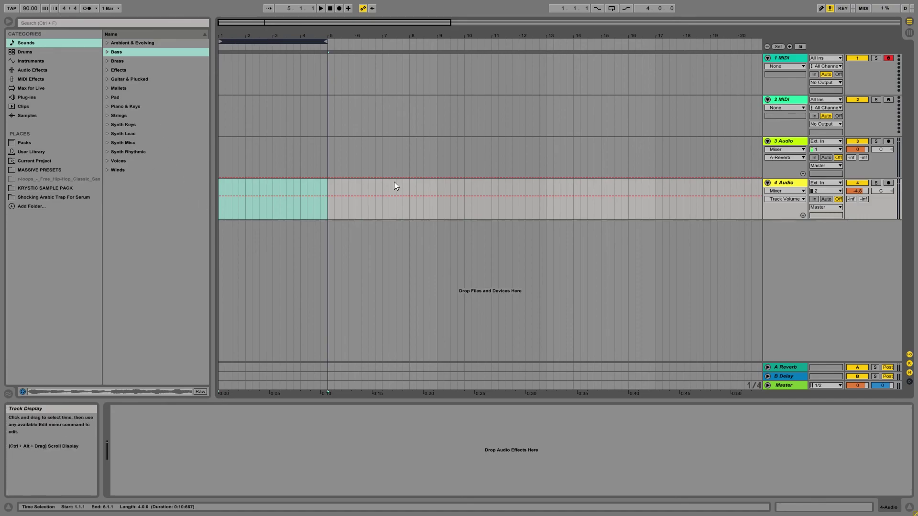
pyautogui.moveTo(254, 36)
pyautogui.mouseDown()
pyautogui.moveTo(254, 55)
pyautogui.moveTo(265, 35)
pyautogui.moveTo(252, 35)
pyautogui.moveTo(252, 22)
pyautogui.mouseUp()
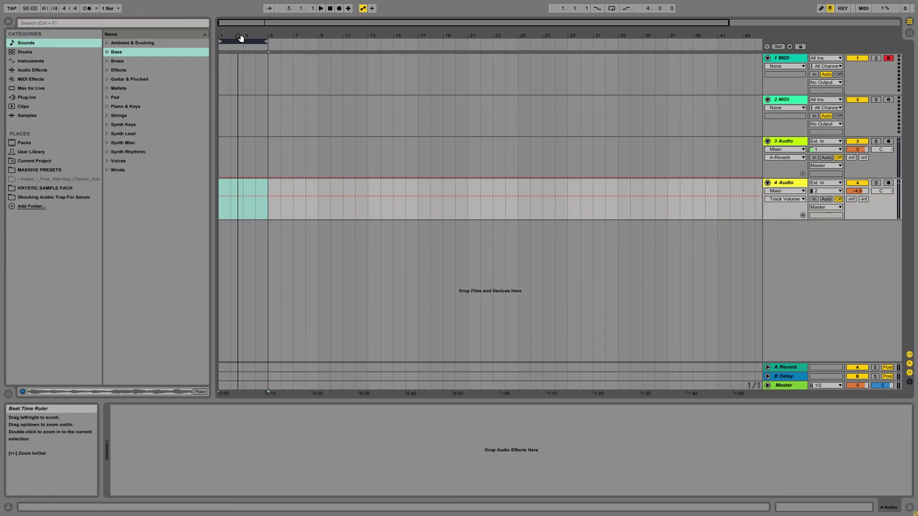
# - Select the four tracks one by one and all together, and place the insert mark at bar 20 on 2 MIDI
pyautogui.click(777, 58)
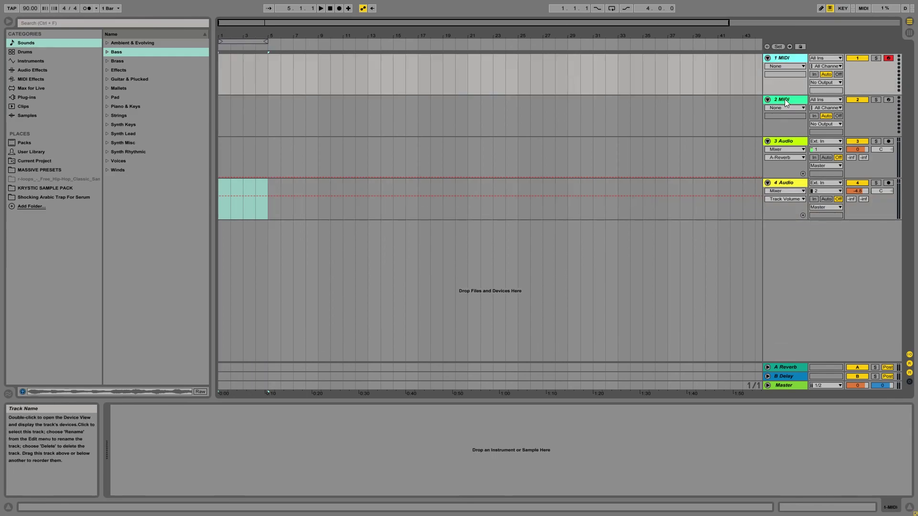
pyautogui.click(782, 100)
pyautogui.click(785, 141)
pyautogui.click(784, 181)
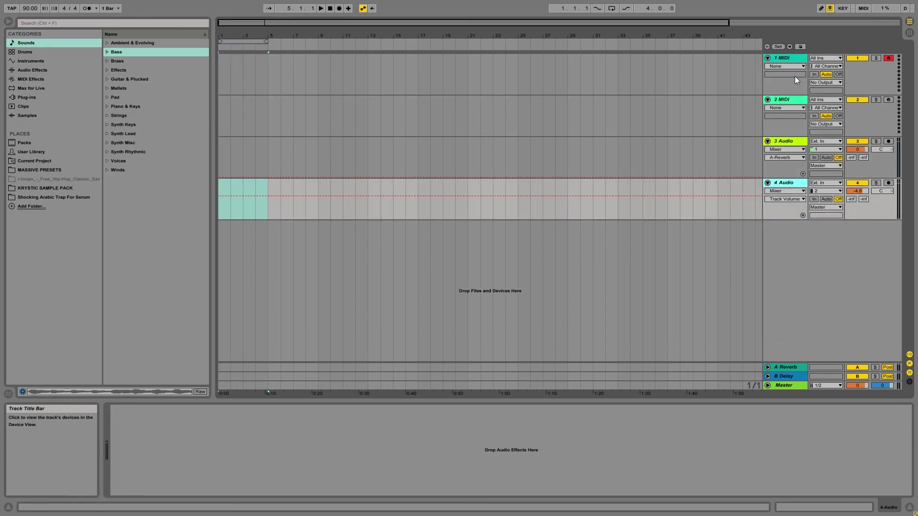
pyautogui.keyDown('shift'); pyautogui.click(788, 59); pyautogui.keyUp('shift')
pyautogui.click(528, 115)
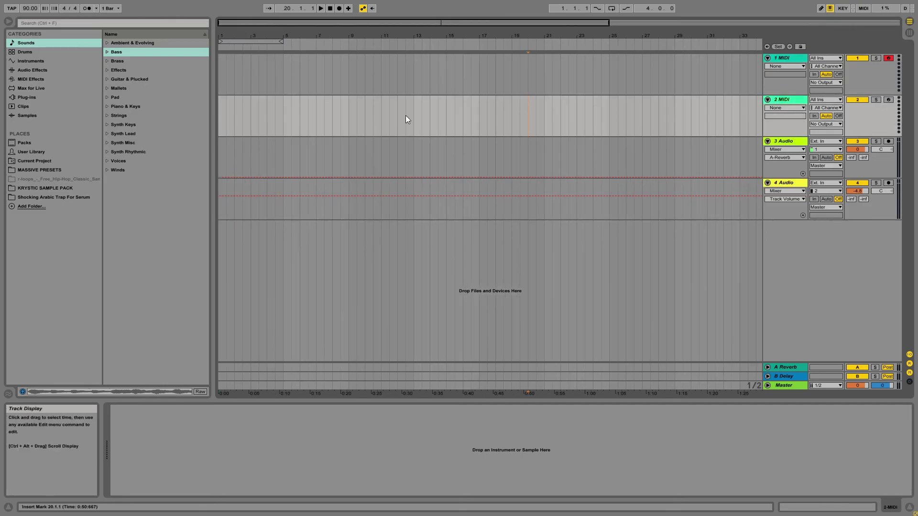